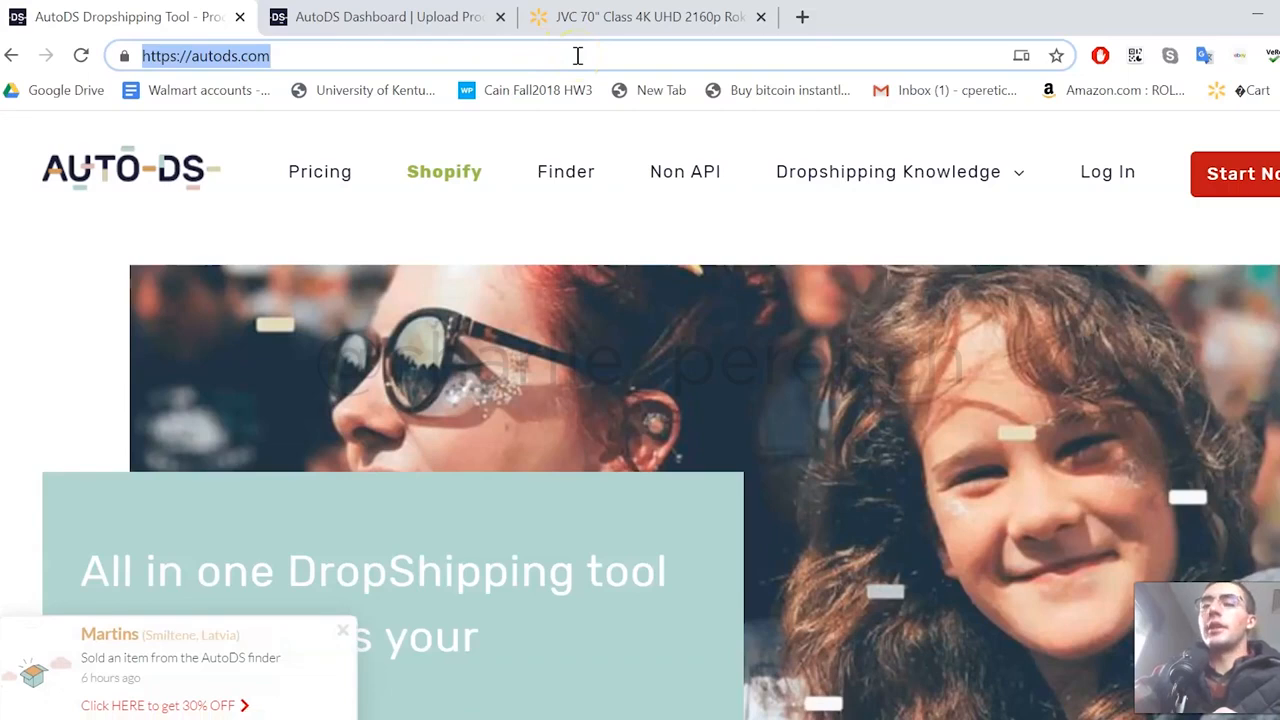
# Copy the full Walmart page URL of the JVC 70" Class 4K UHD Roku Smart TV.
pyautogui.click(365, 18)
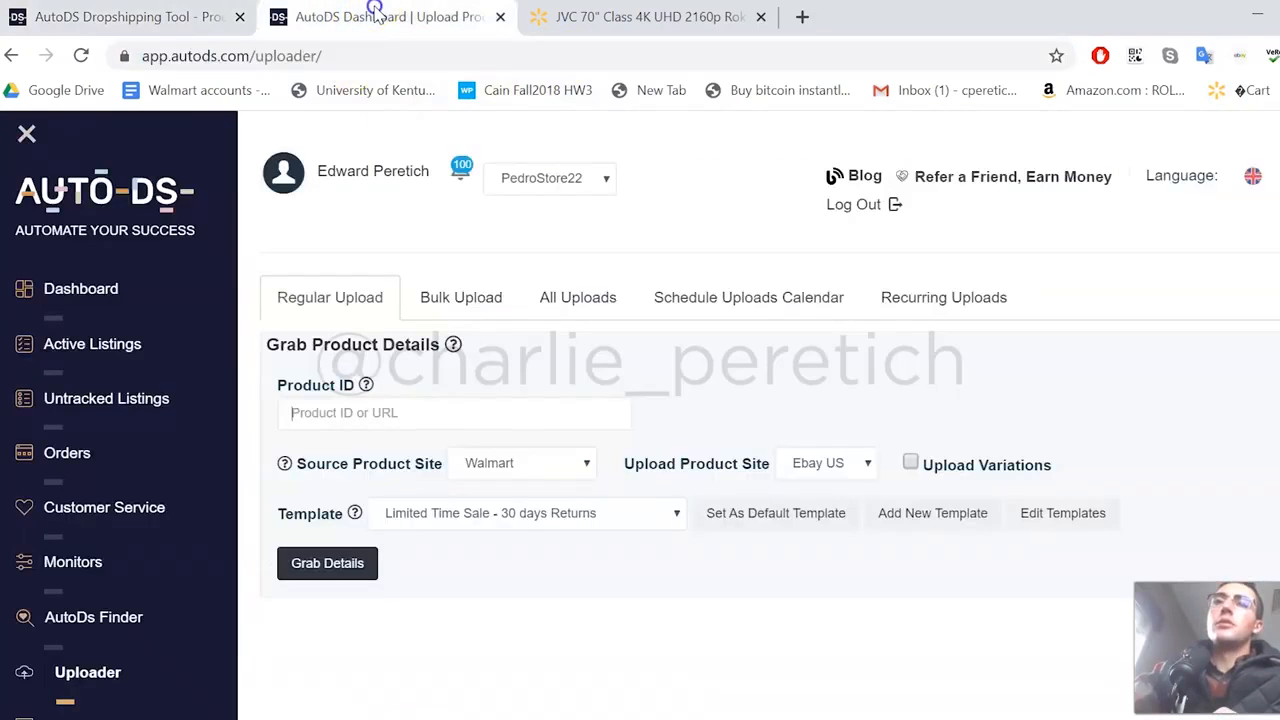
pyautogui.click(604, 407)
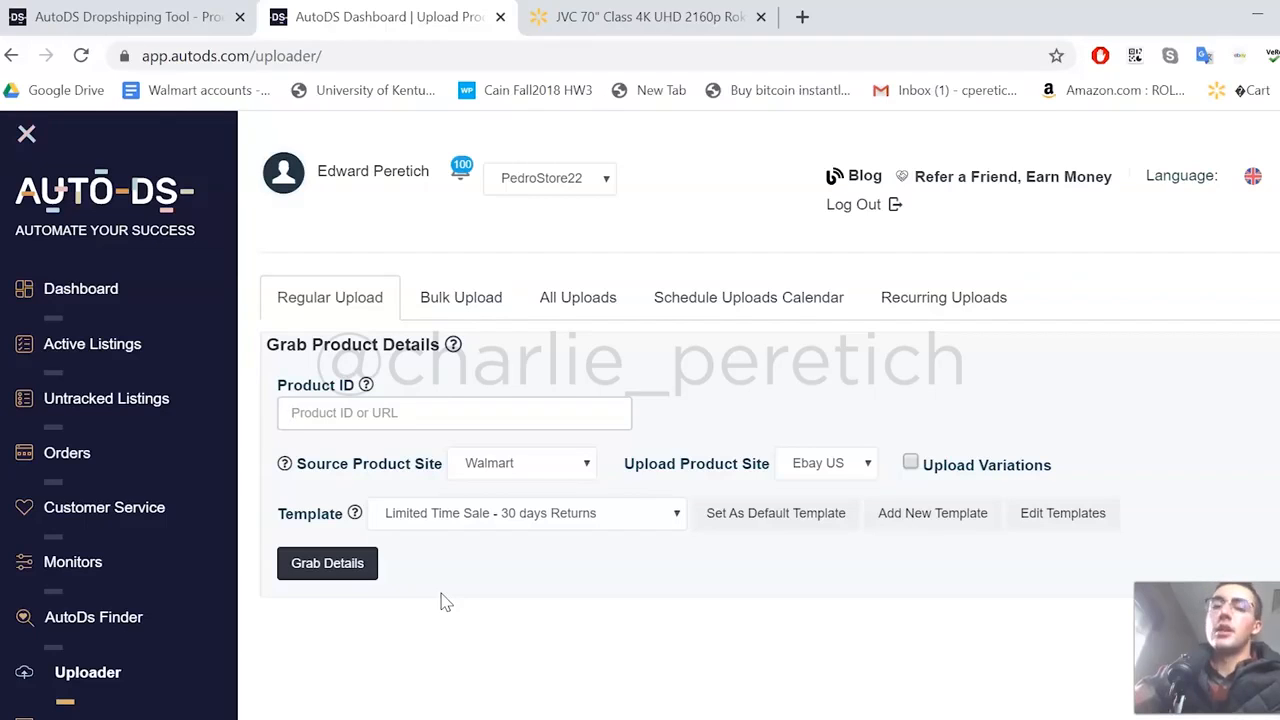
pyautogui.click(575, 14)
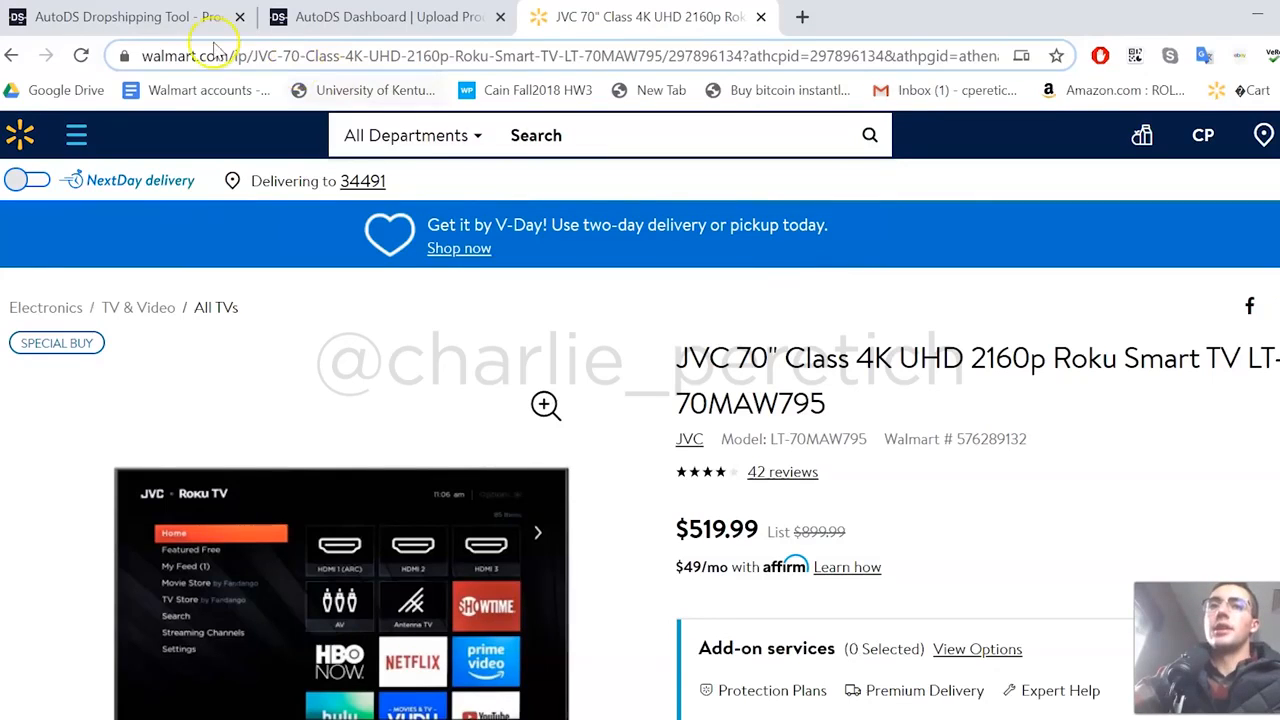
pyautogui.click(145, 55)
pyautogui.moveTo(228, 56); pyautogui.dragTo(443, 57)
pyautogui.moveTo(145, 56); pyautogui.dragTo(1270, 36)
pyautogui.rightClick(808, 55)
pyautogui.click(886, 210)
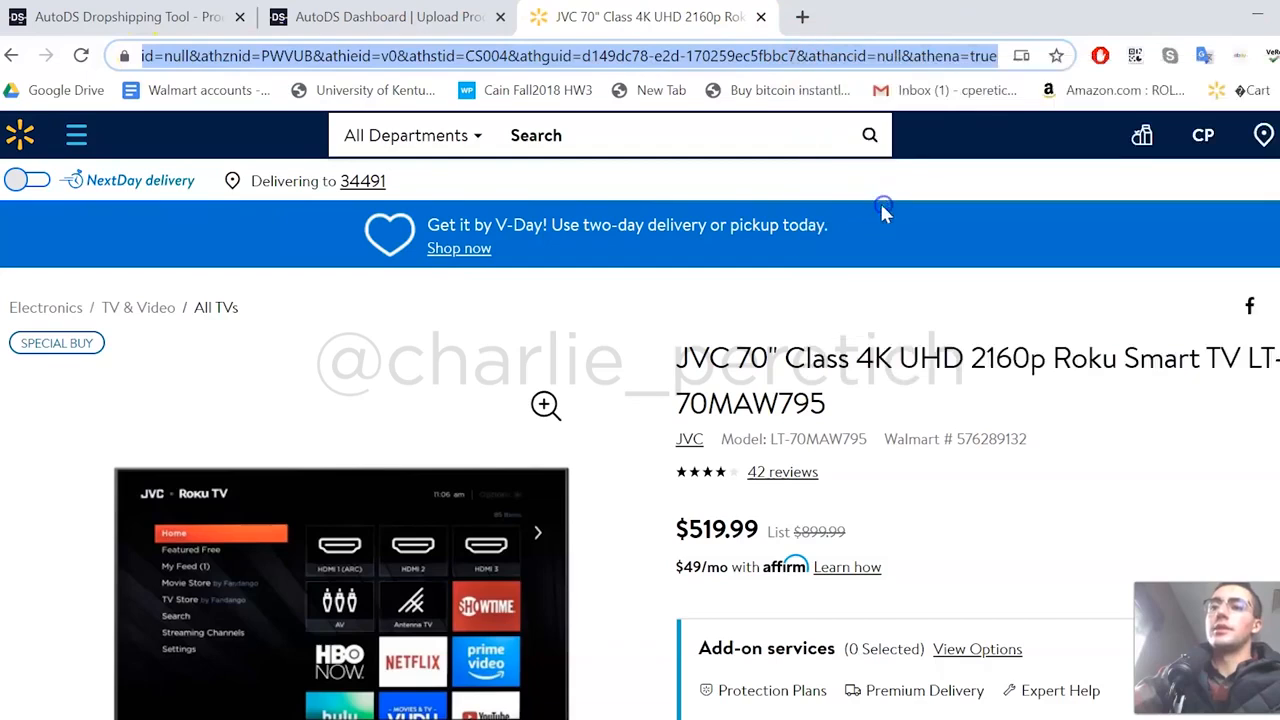
# Enter the copied Walmart URL as the Product ID in the AutoDS uploader and clear the field again.
pyautogui.click(400, 20)
pyautogui.rightClick(354, 417)
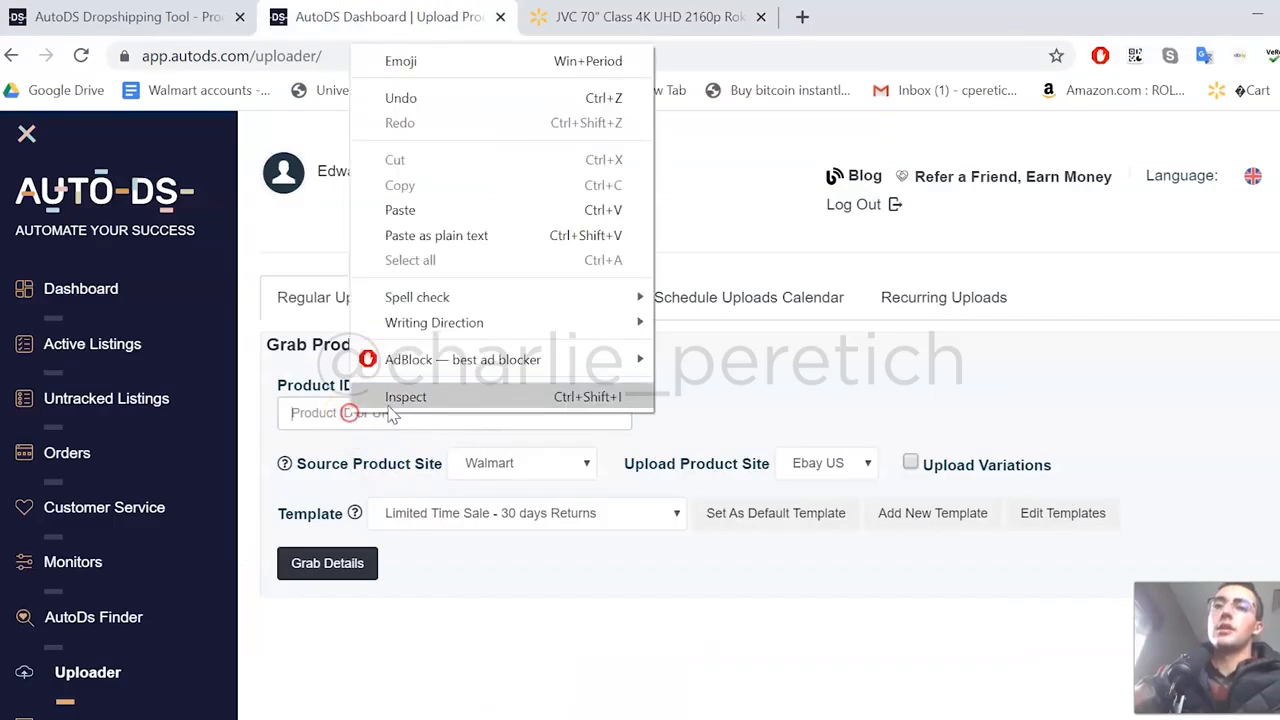
pyautogui.click(394, 206)
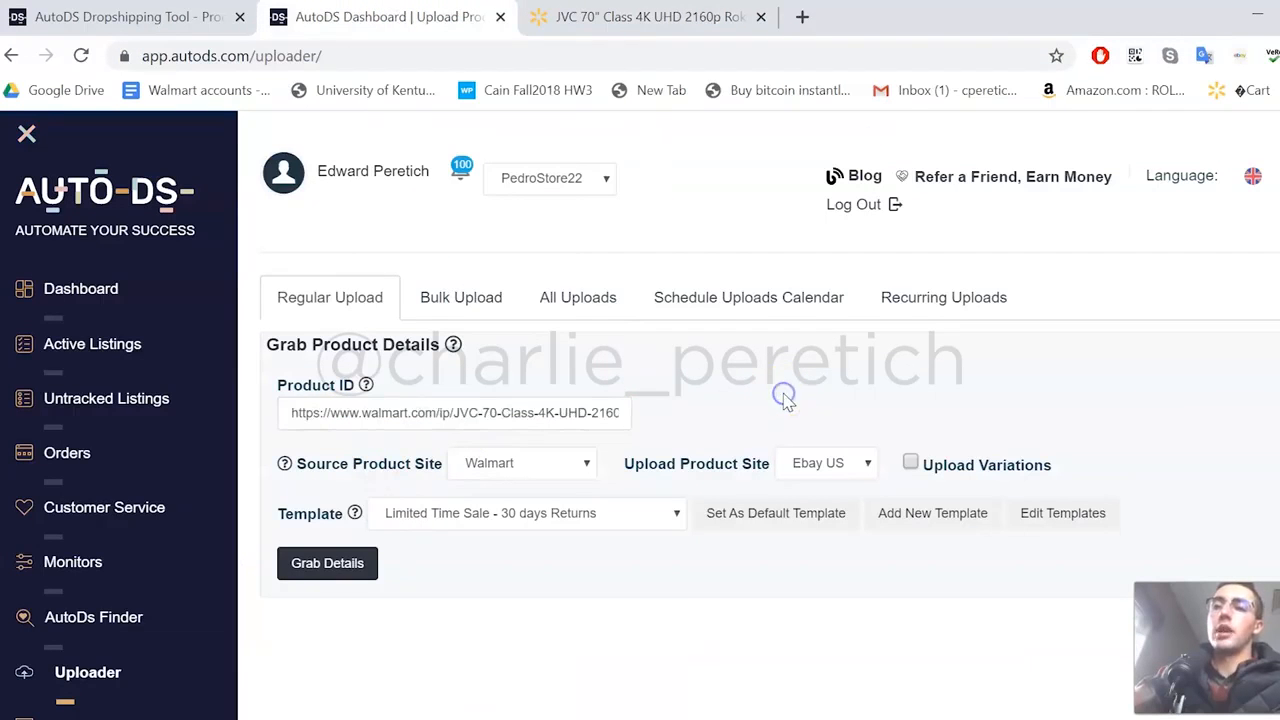
pyautogui.click(308, 565)
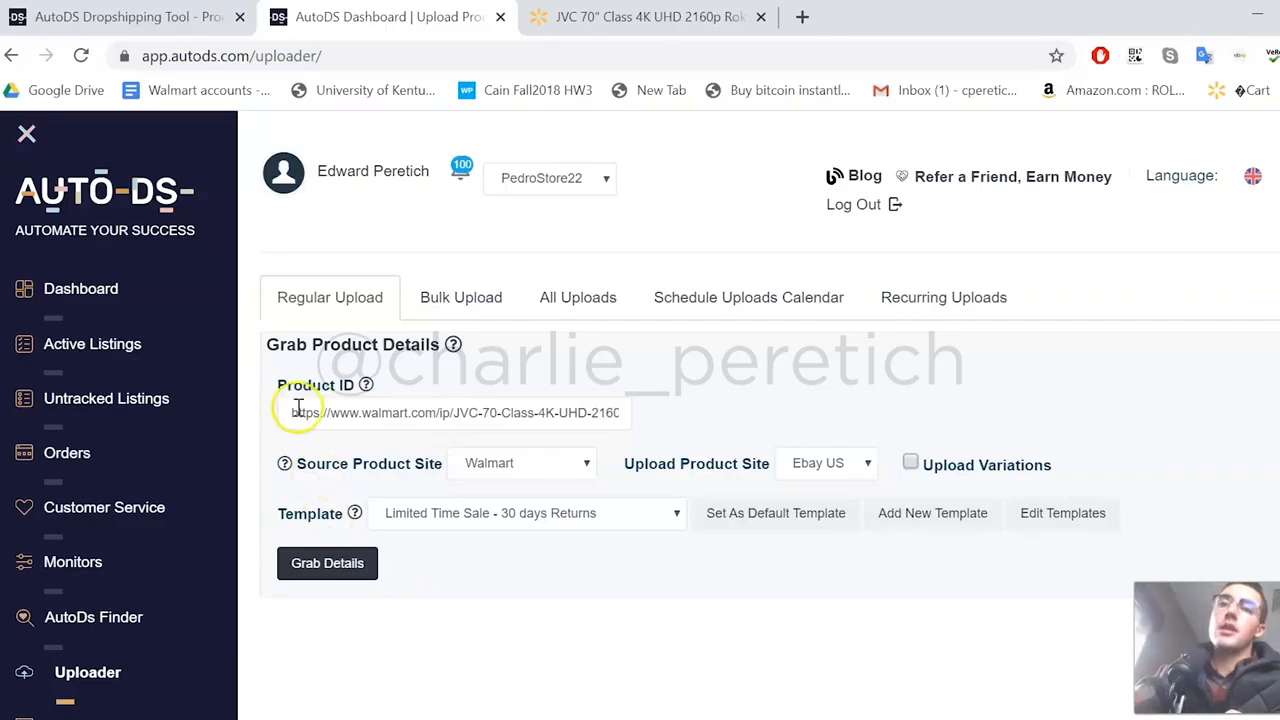
pyautogui.moveTo(292, 412); pyautogui.dragTo(894, 391)
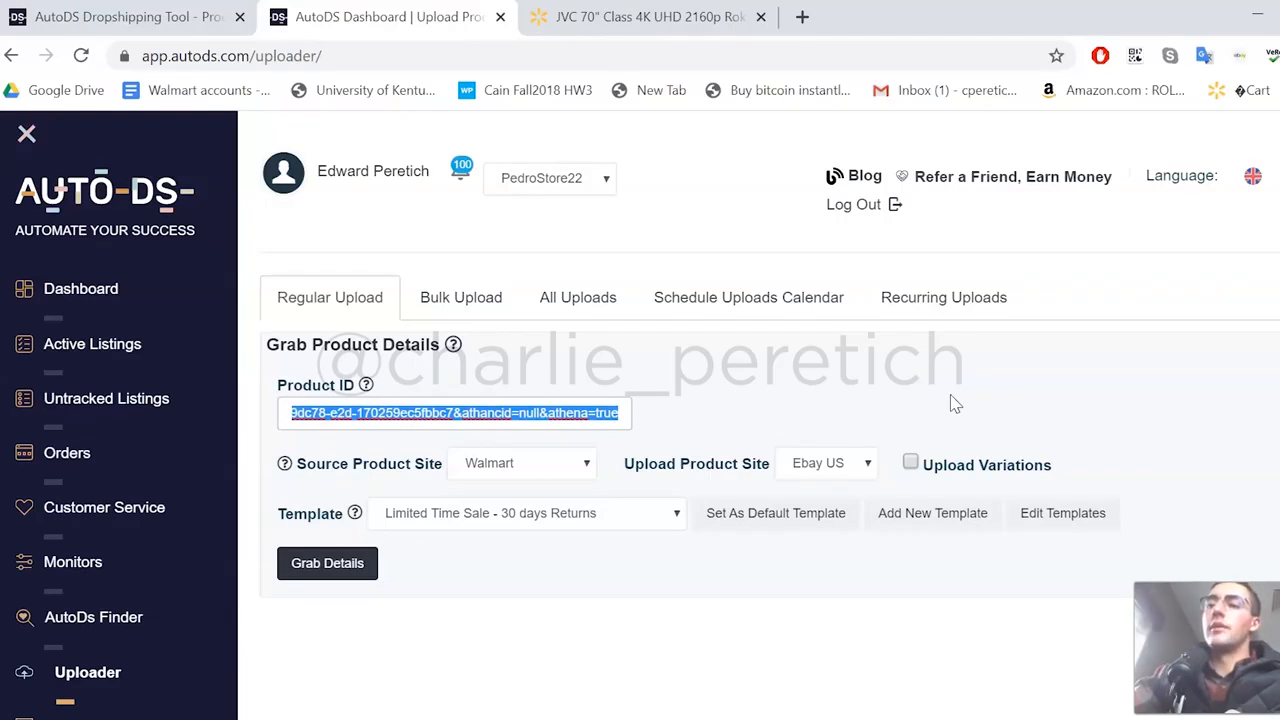
pyautogui.press('BackSpace')
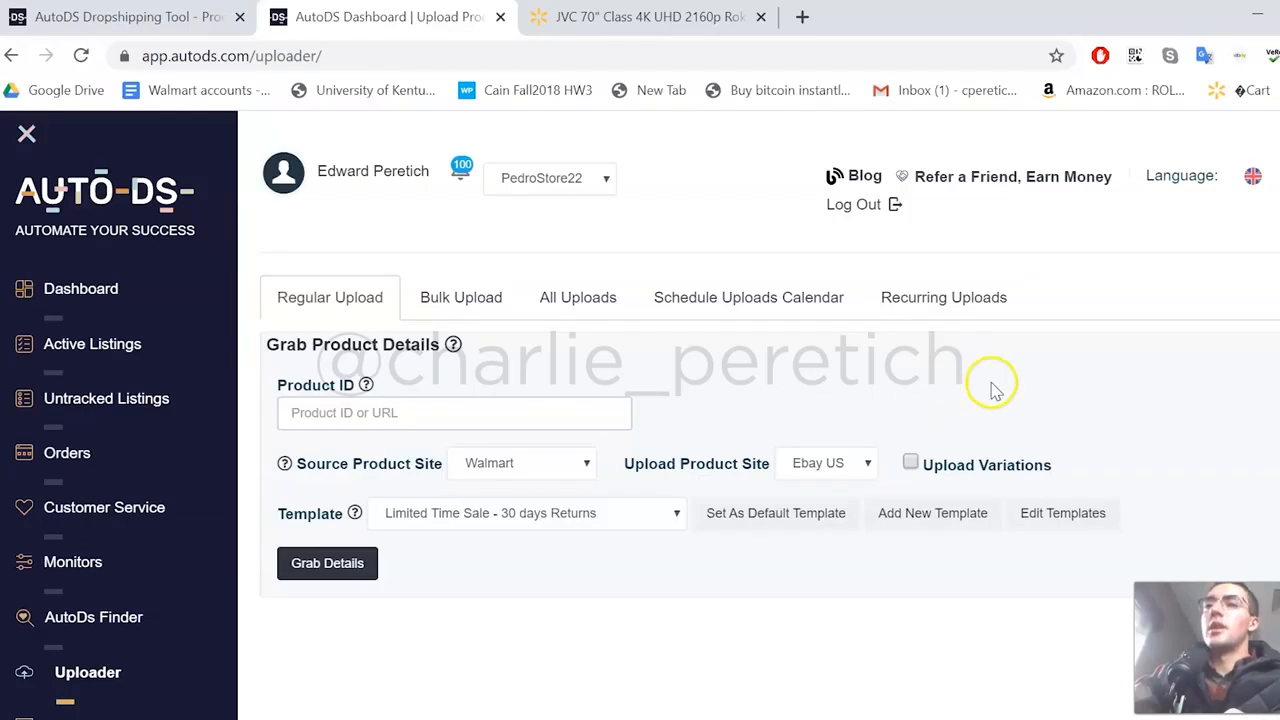
# Copy only the product ID 297896134 from the Walmart TV page's URL.
pyautogui.click(640, 18)
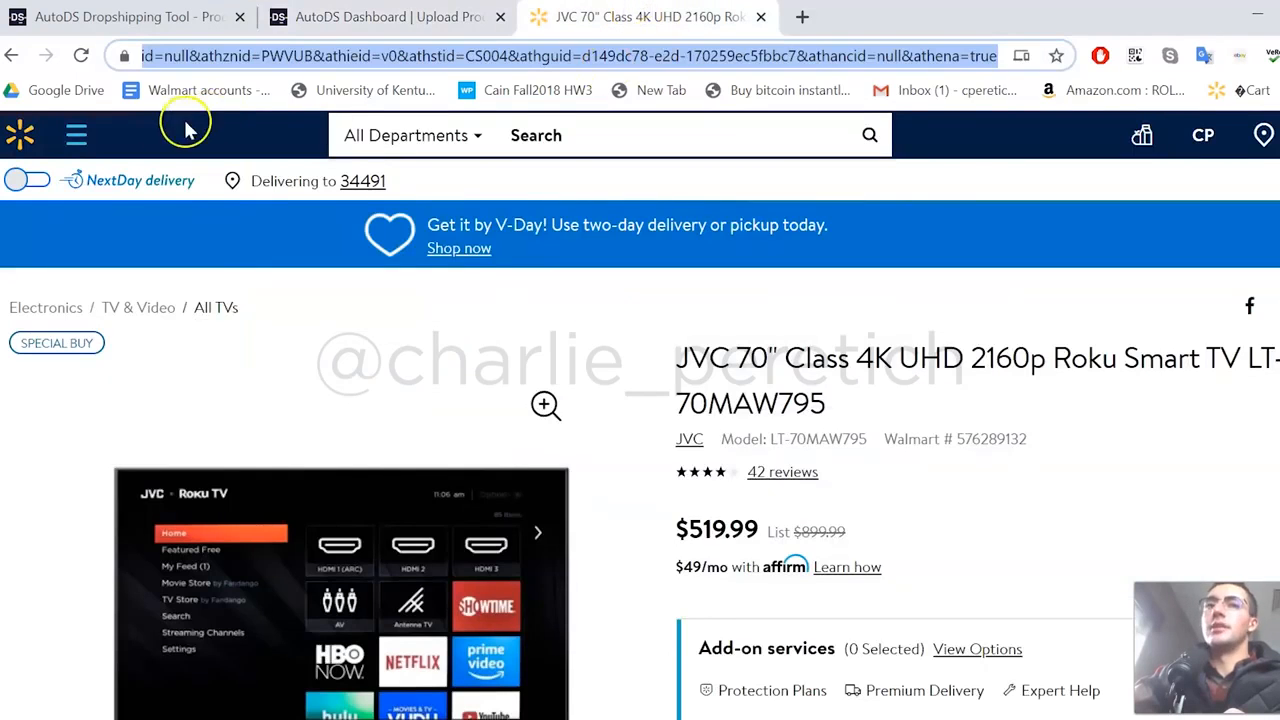
pyautogui.click(81, 57)
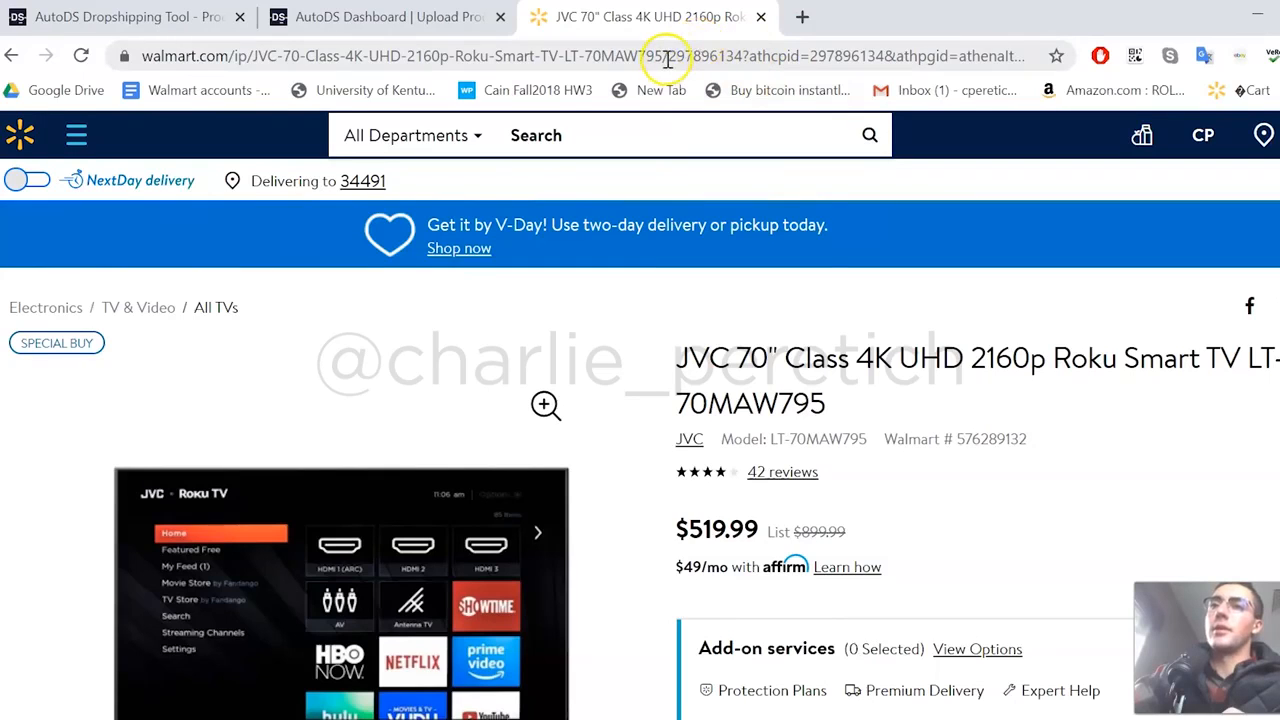
pyautogui.moveTo(677, 58); pyautogui.dragTo(830, 56)
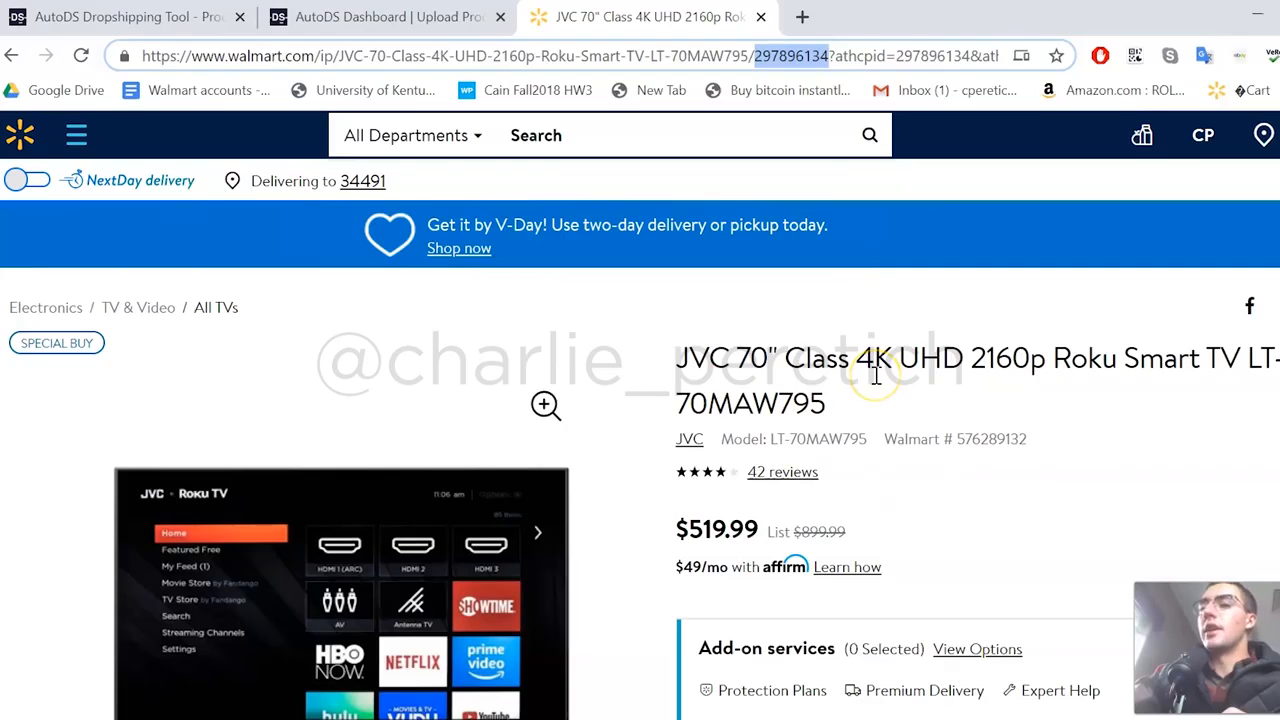
pyautogui.rightClick(797, 56)
pyautogui.click(872, 206)
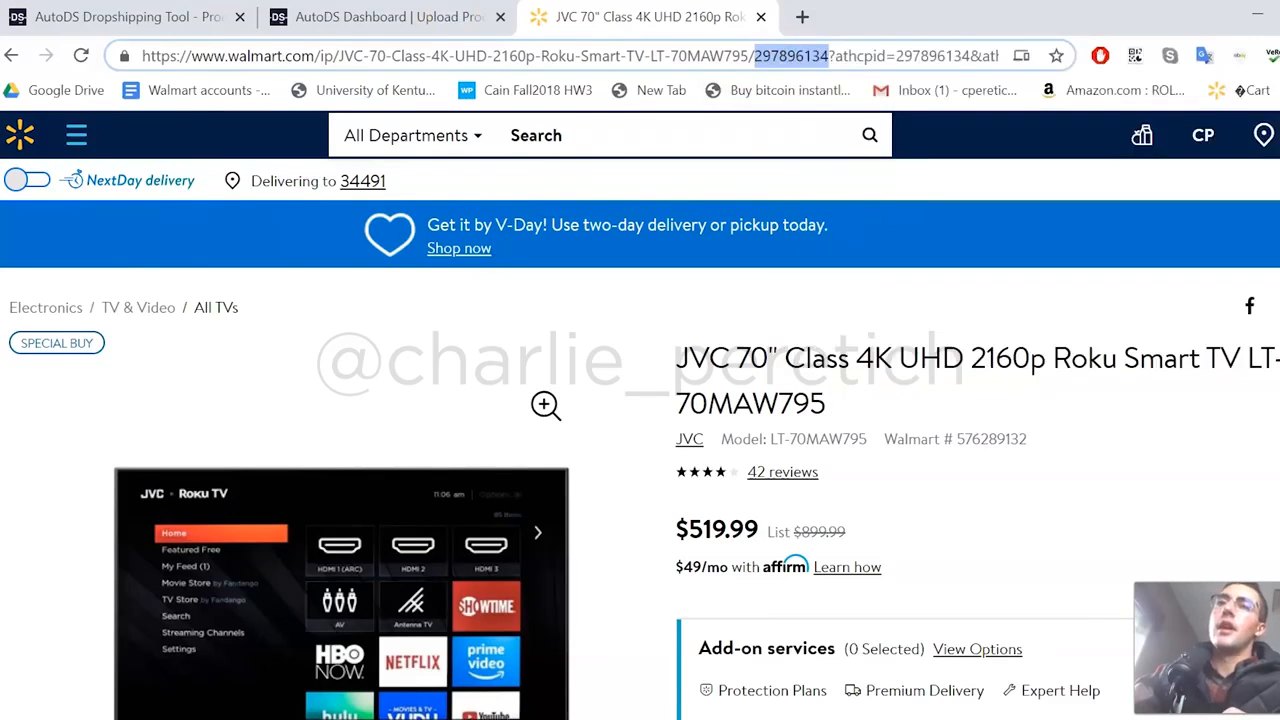
# Enter 297896134 as the Product ID in the AutoDS uploader and grab the product details.
pyautogui.click(440, 22)
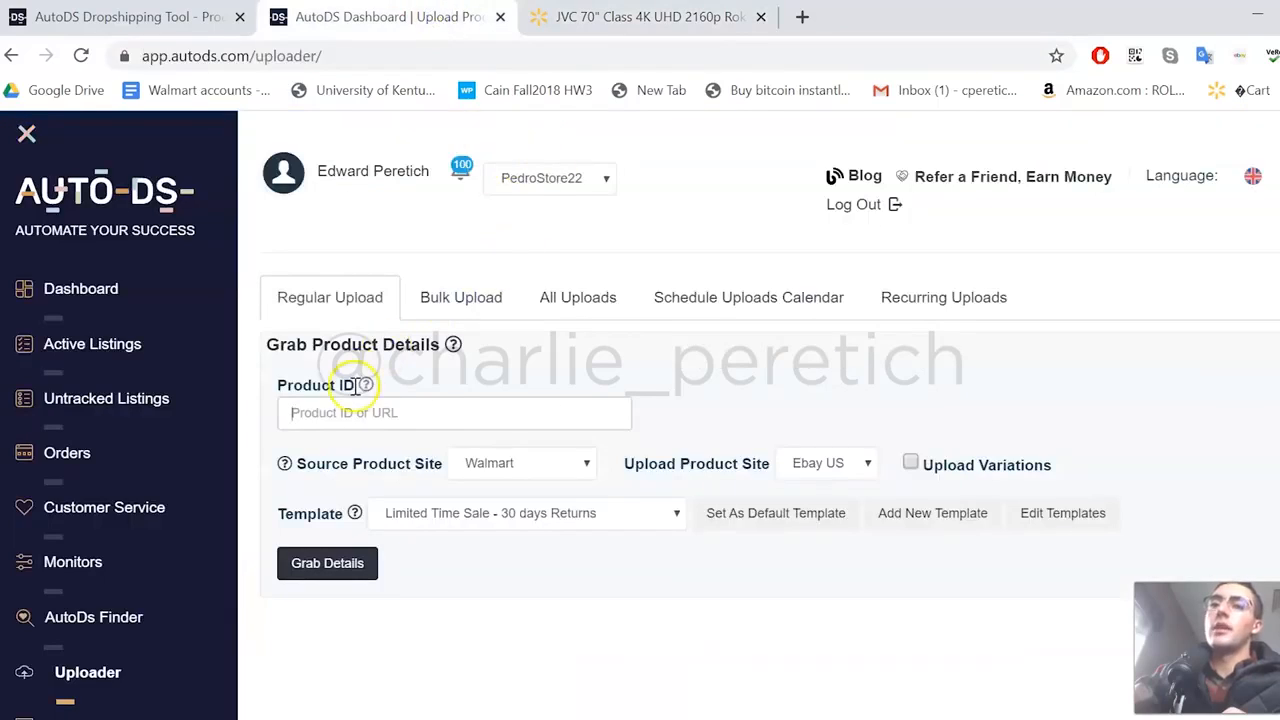
pyautogui.rightClick(328, 415)
pyautogui.click(418, 244)
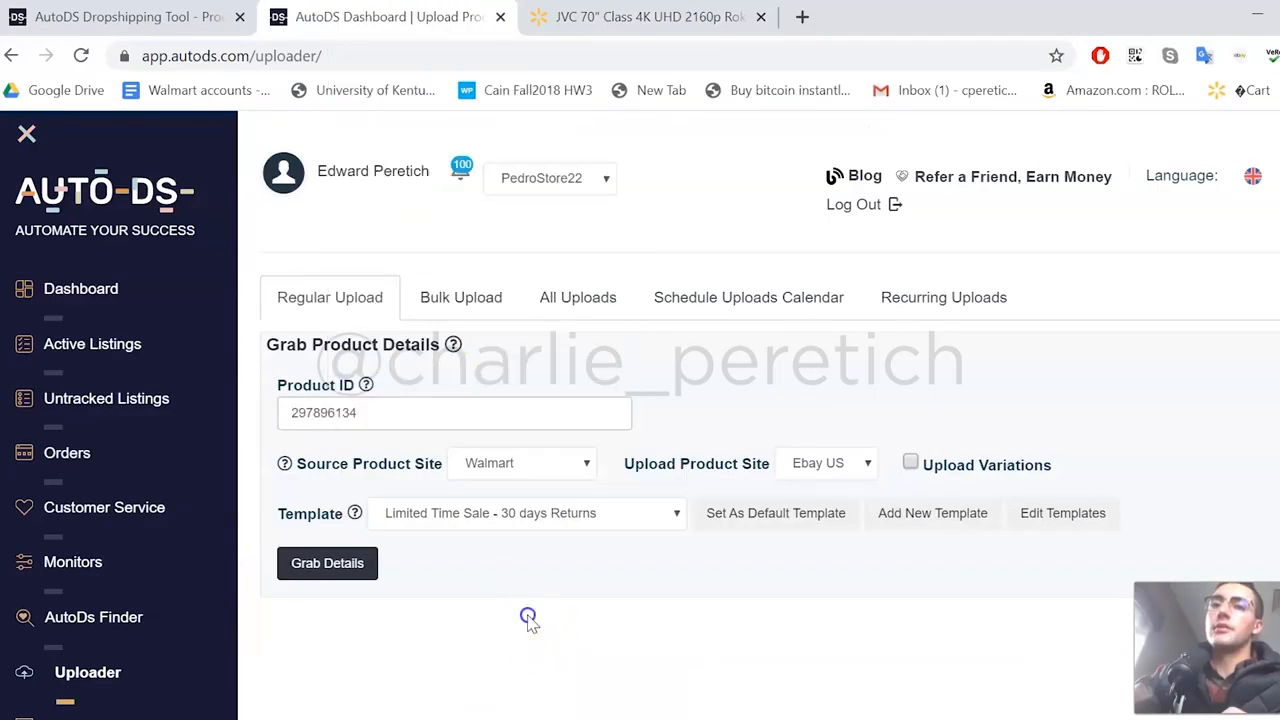
pyautogui.click(338, 565)
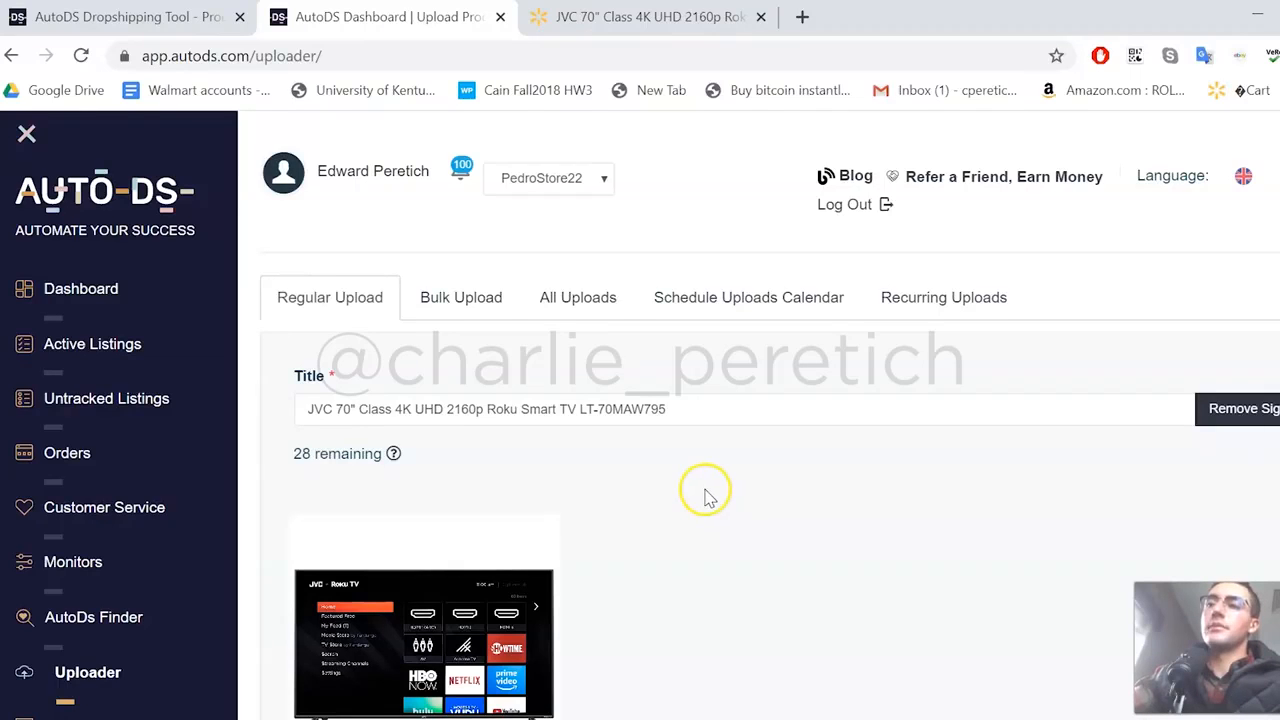
# Open the TV's variation for editing and set its Break Even to 12.
pyautogui.scroll(-6, 706, 491)
pyautogui.scroll(-1, 706, 470)
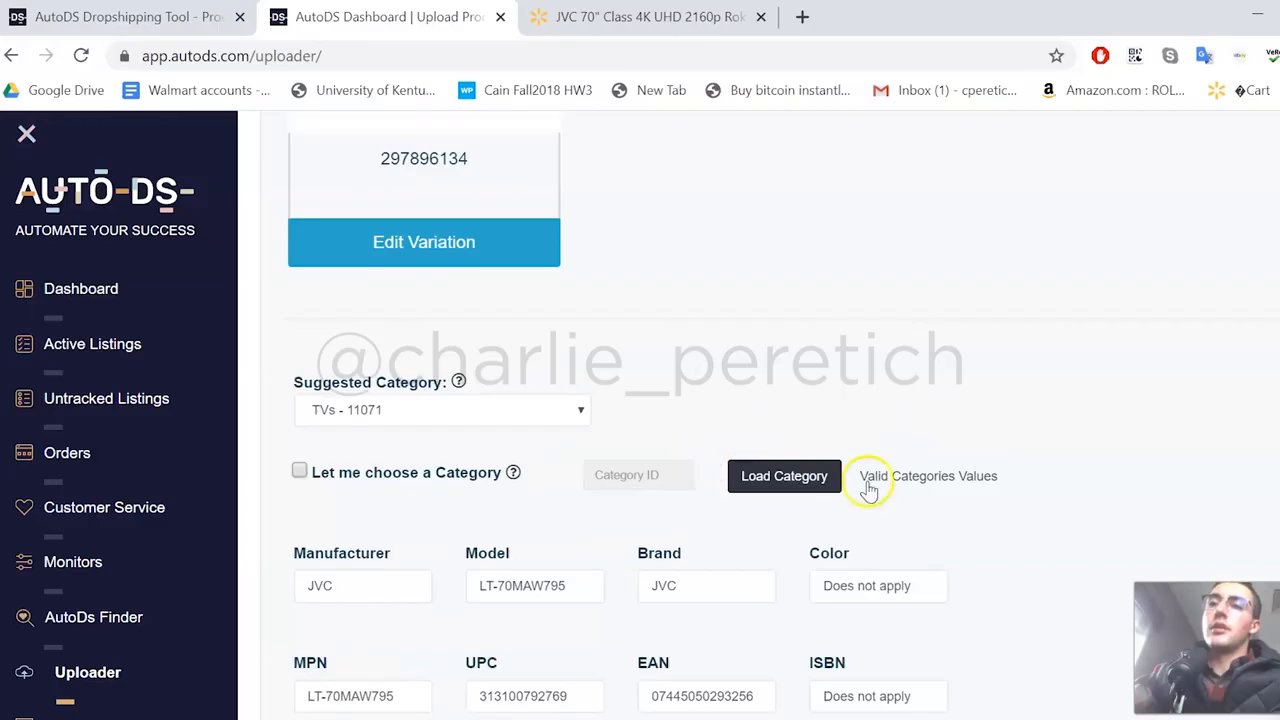
pyautogui.scroll(3, 737, 430)
pyautogui.scroll(3, 730, 450)
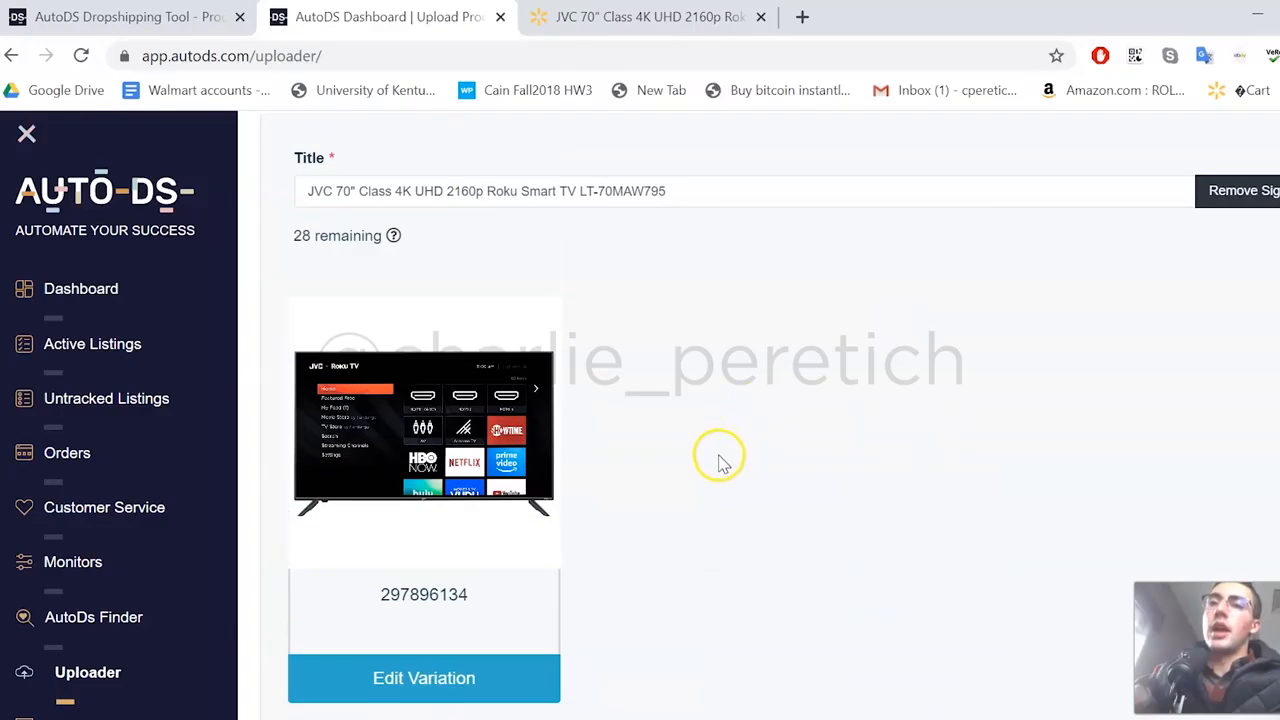
pyautogui.scroll(-3, 724, 460)
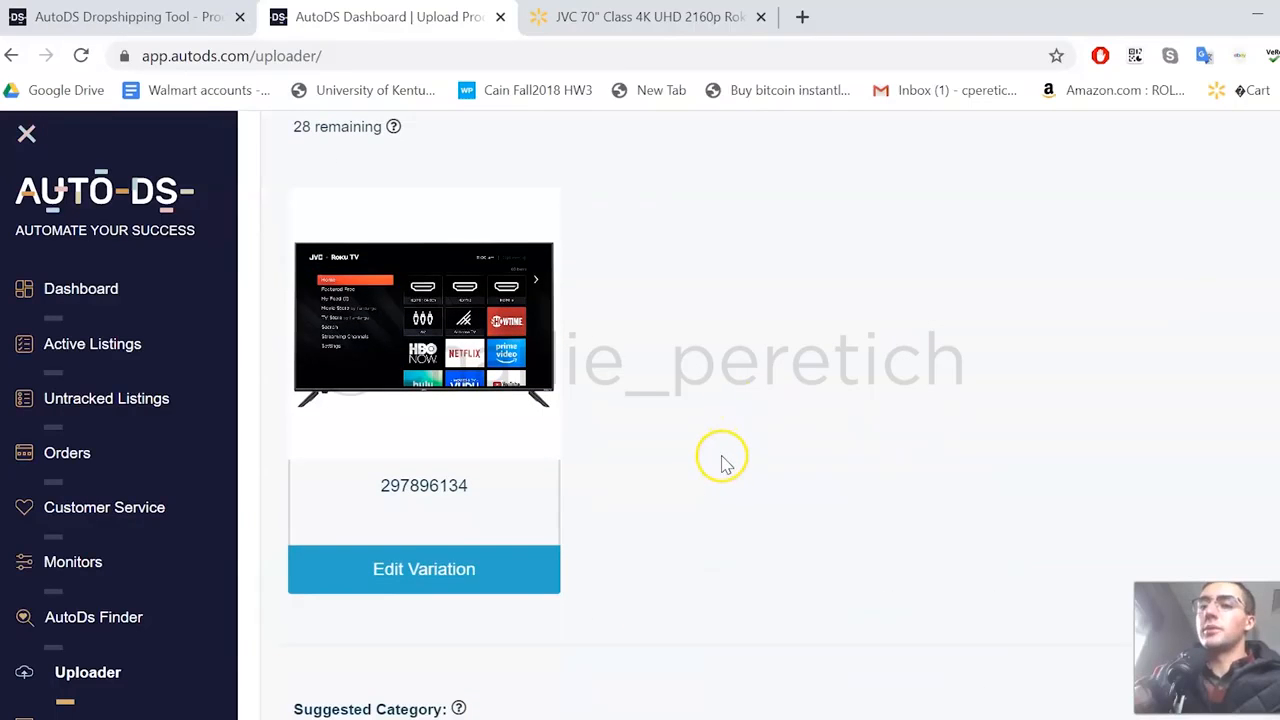
pyautogui.click(423, 566)
pyautogui.scroll(-3, 450, 541)
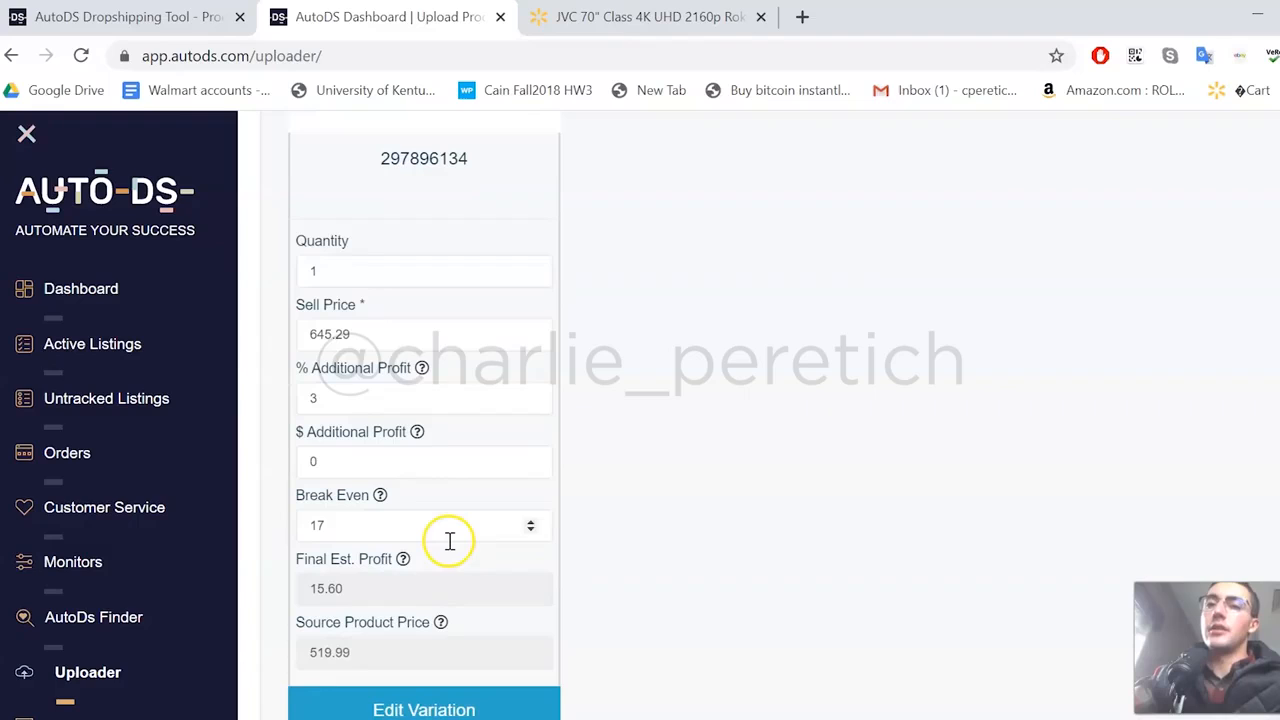
pyautogui.scroll(-1, 460, 555)
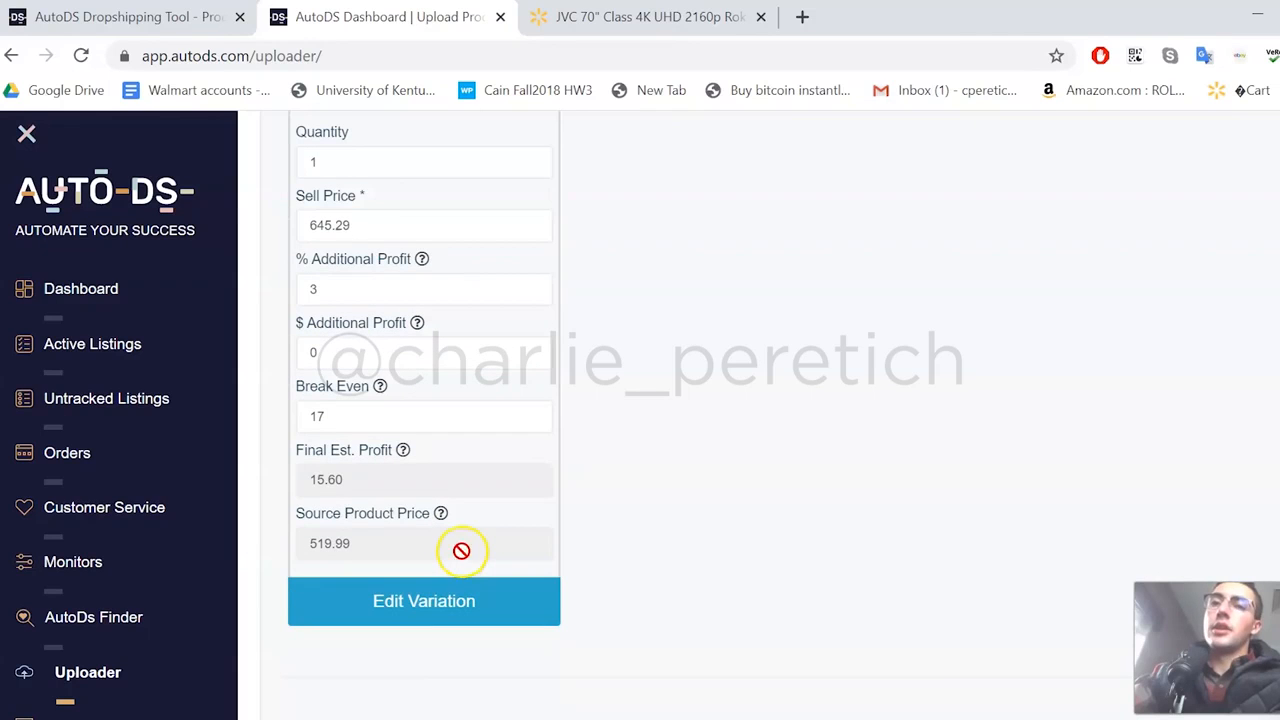
pyautogui.click(371, 414)
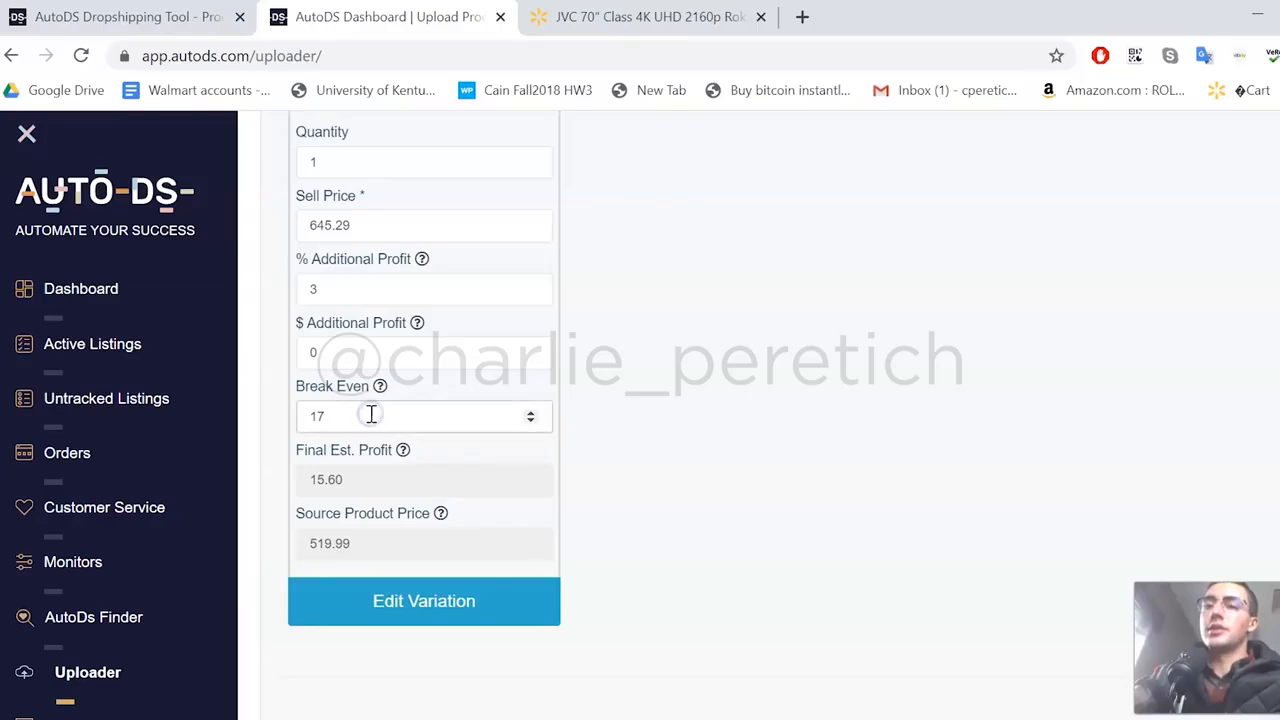
pyautogui.press('BackSpace')
pyautogui.write('0')
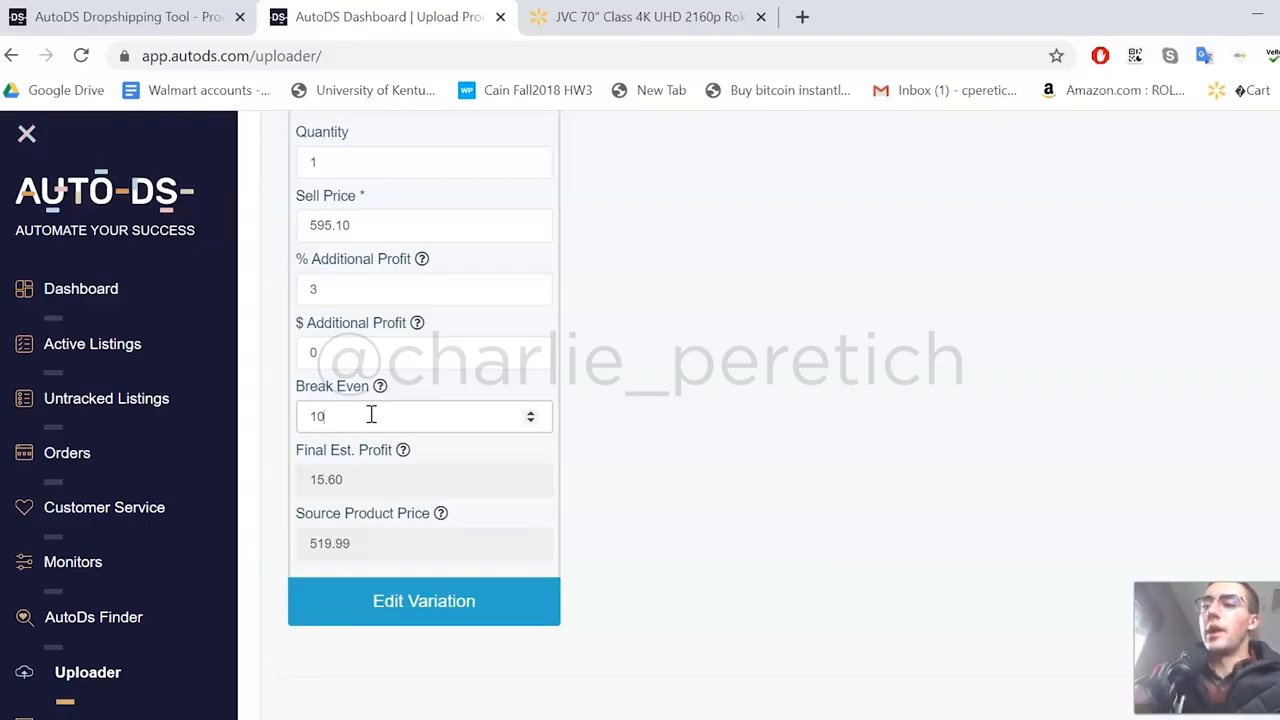
pyautogui.press('BackSpace')
pyautogui.write('2')
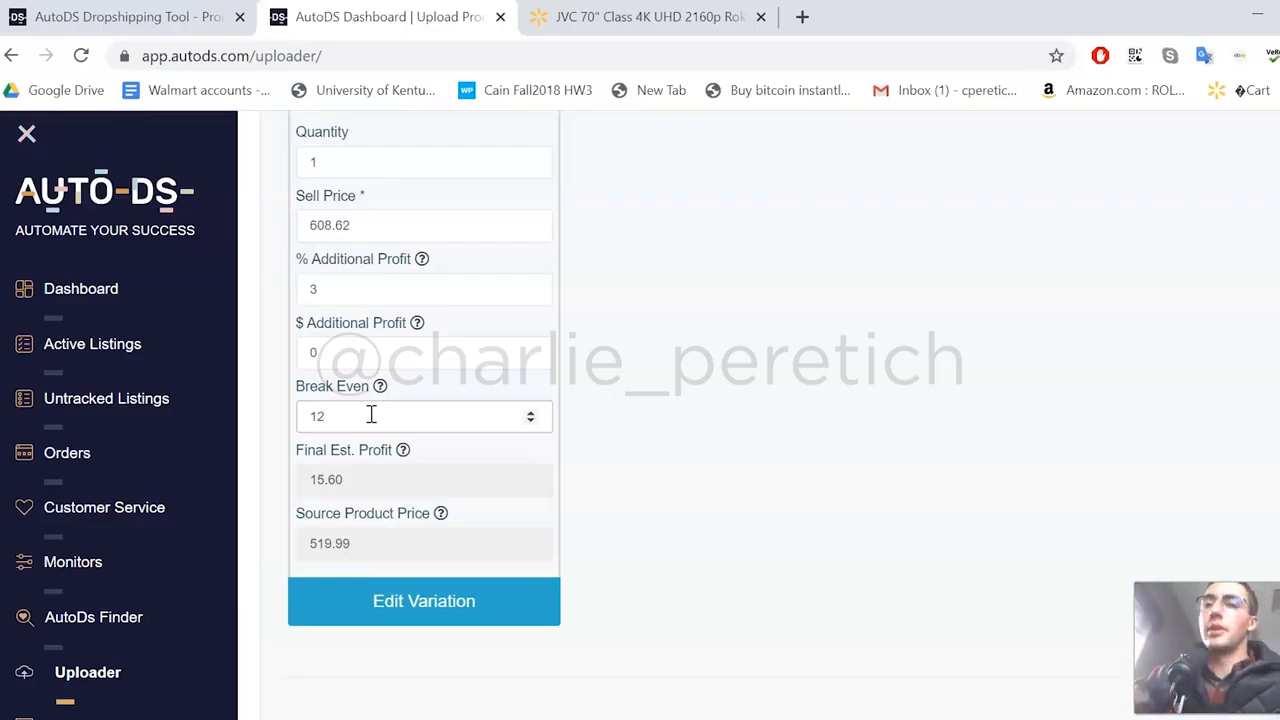
pyautogui.click(672, 416)
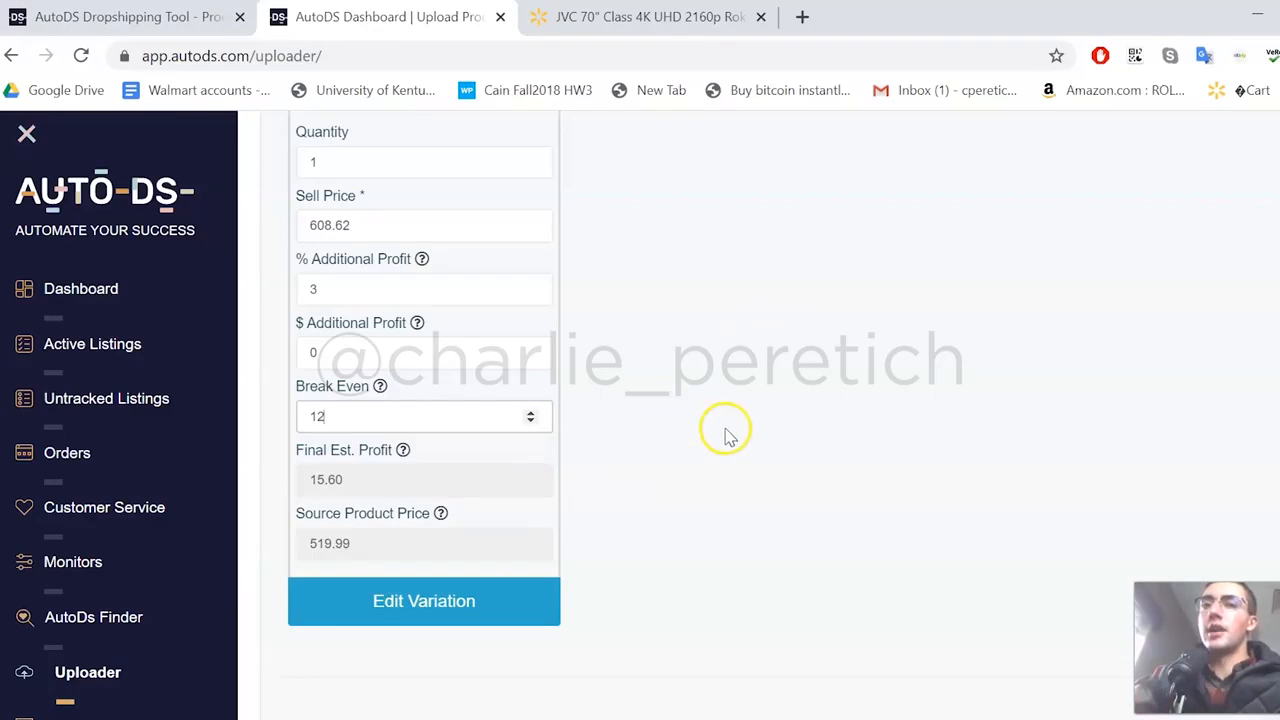
# Review the listing's pricing, suggested category, product identifiers, item specifics and product photos.
pyautogui.scroll(1, 723, 429)
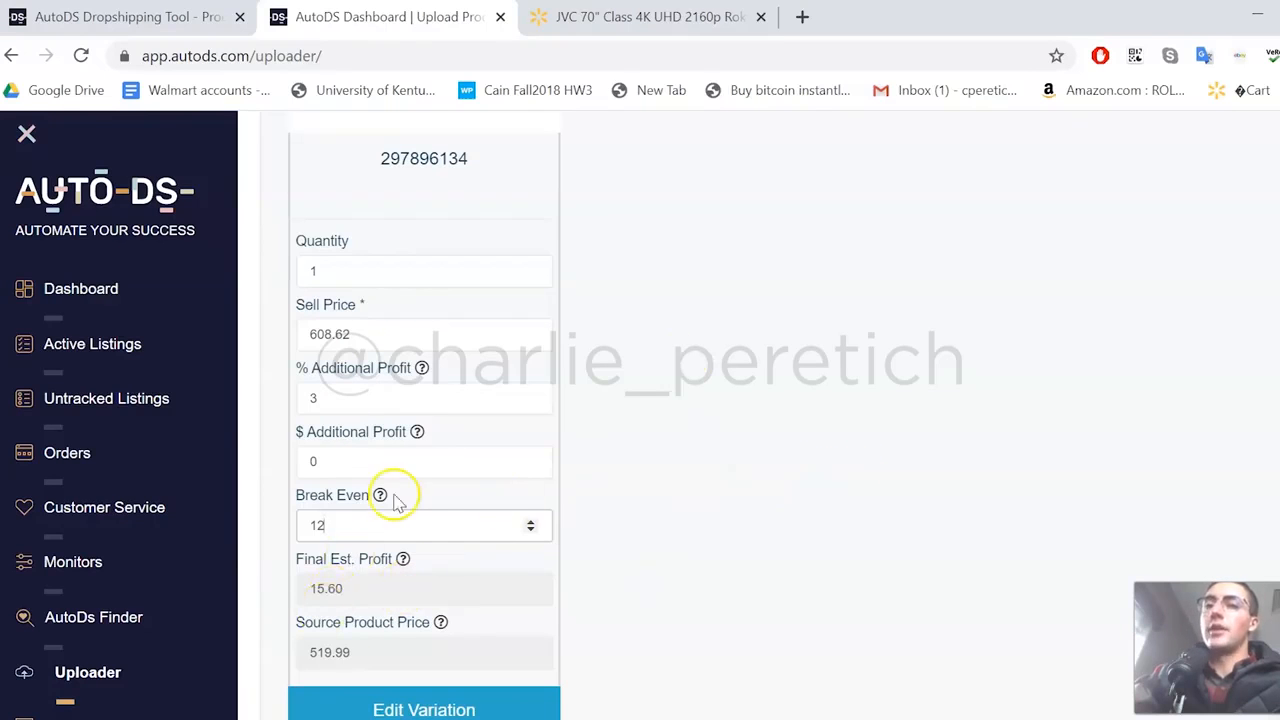
pyautogui.scroll(-5, 609, 517)
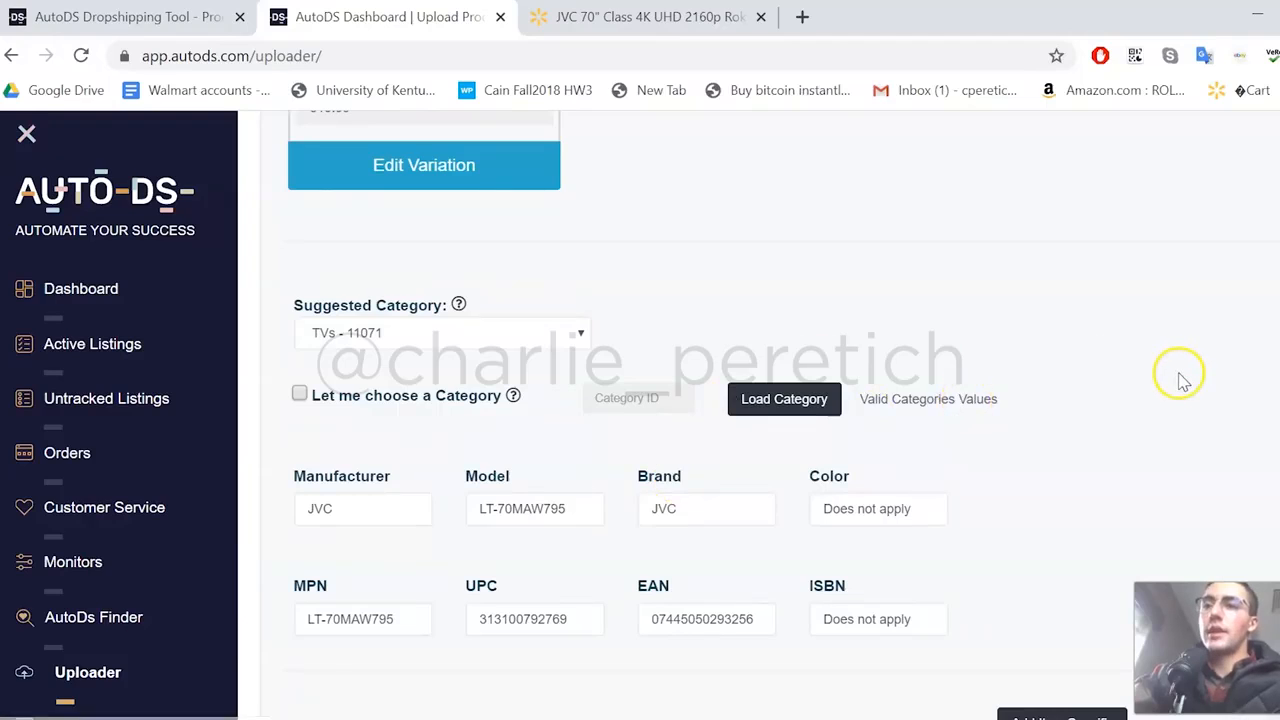
pyautogui.scroll(-1, 1177, 374)
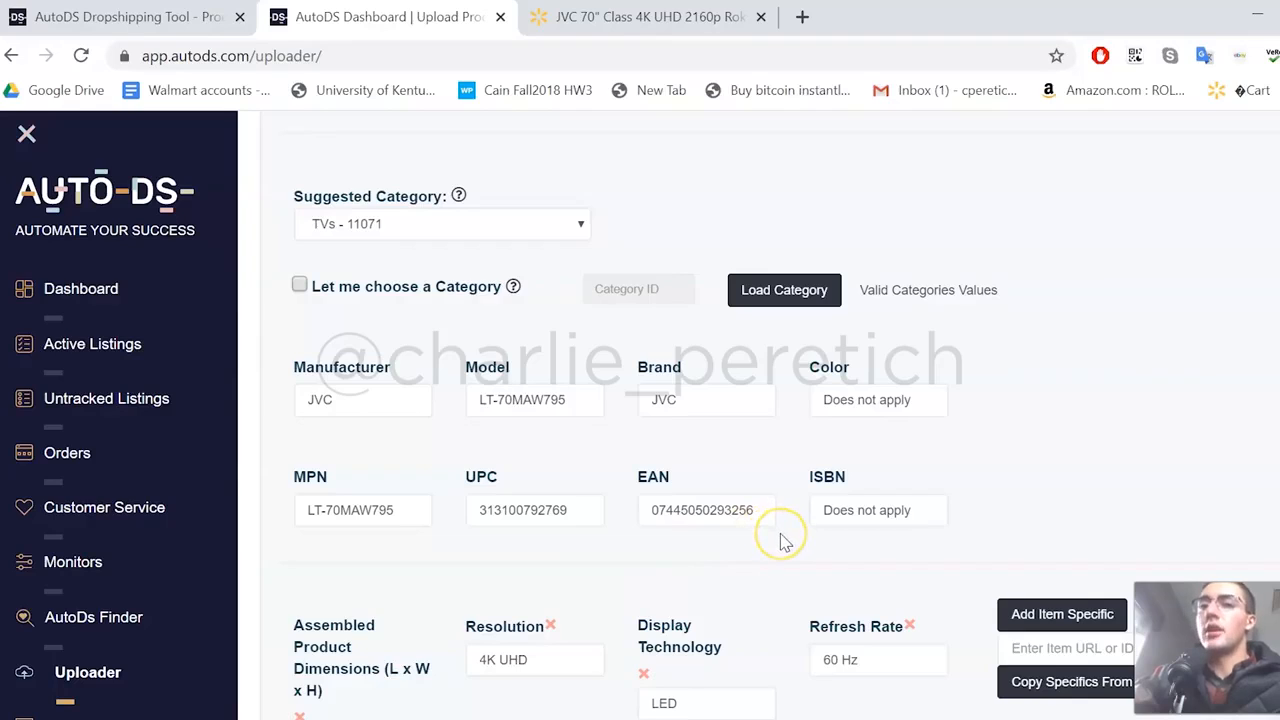
pyautogui.scroll(-1, 1145, 407)
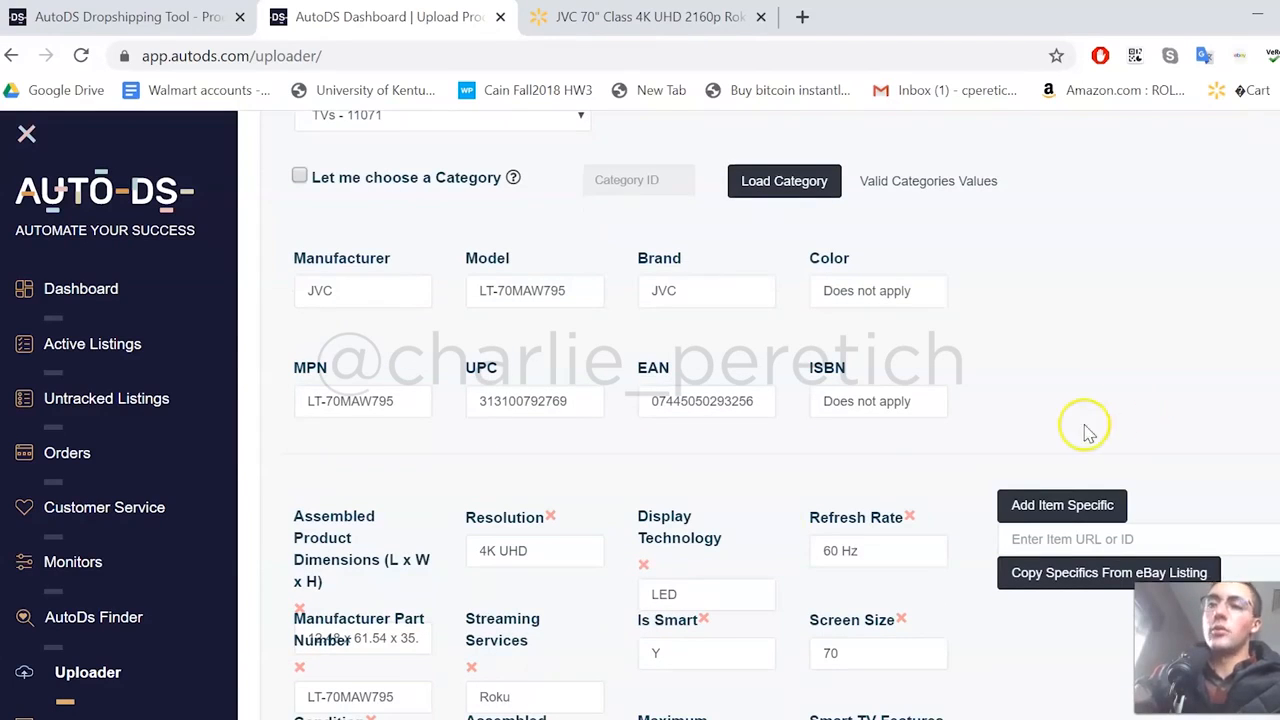
pyautogui.scroll(-1, 1114, 414)
pyautogui.scroll(-6, 995, 445)
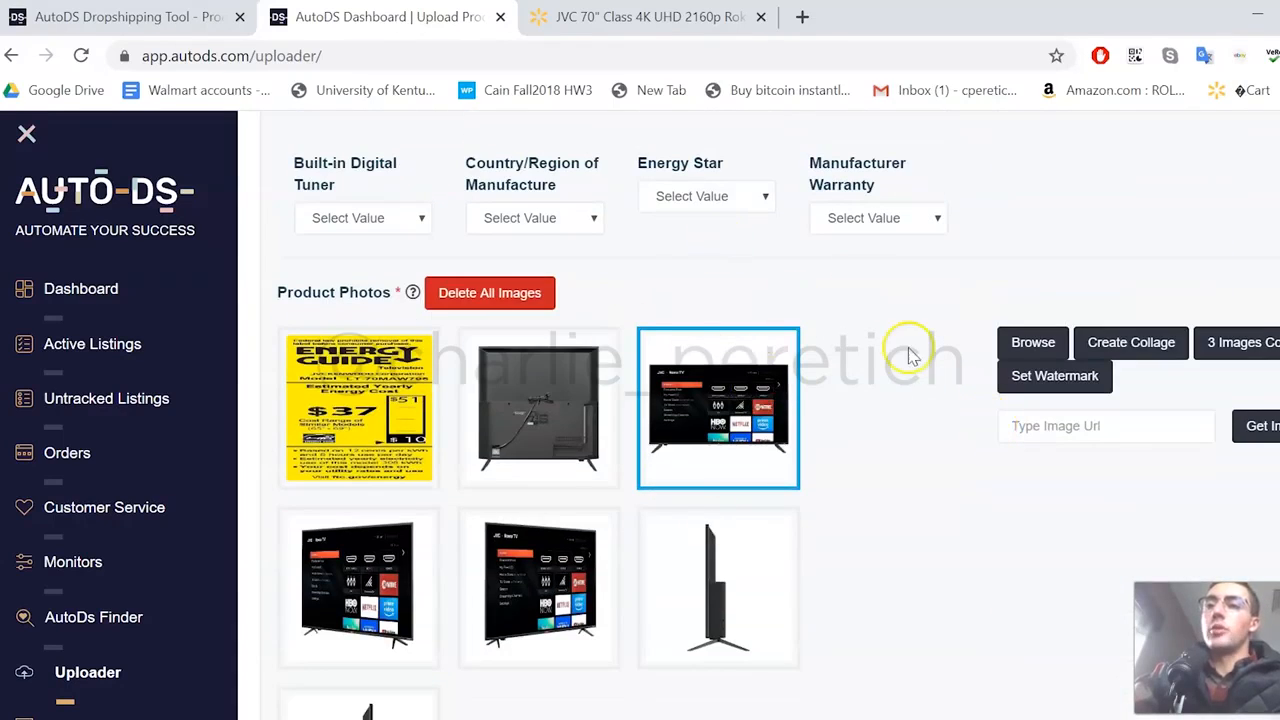
pyautogui.scroll(-3, 510, 531)
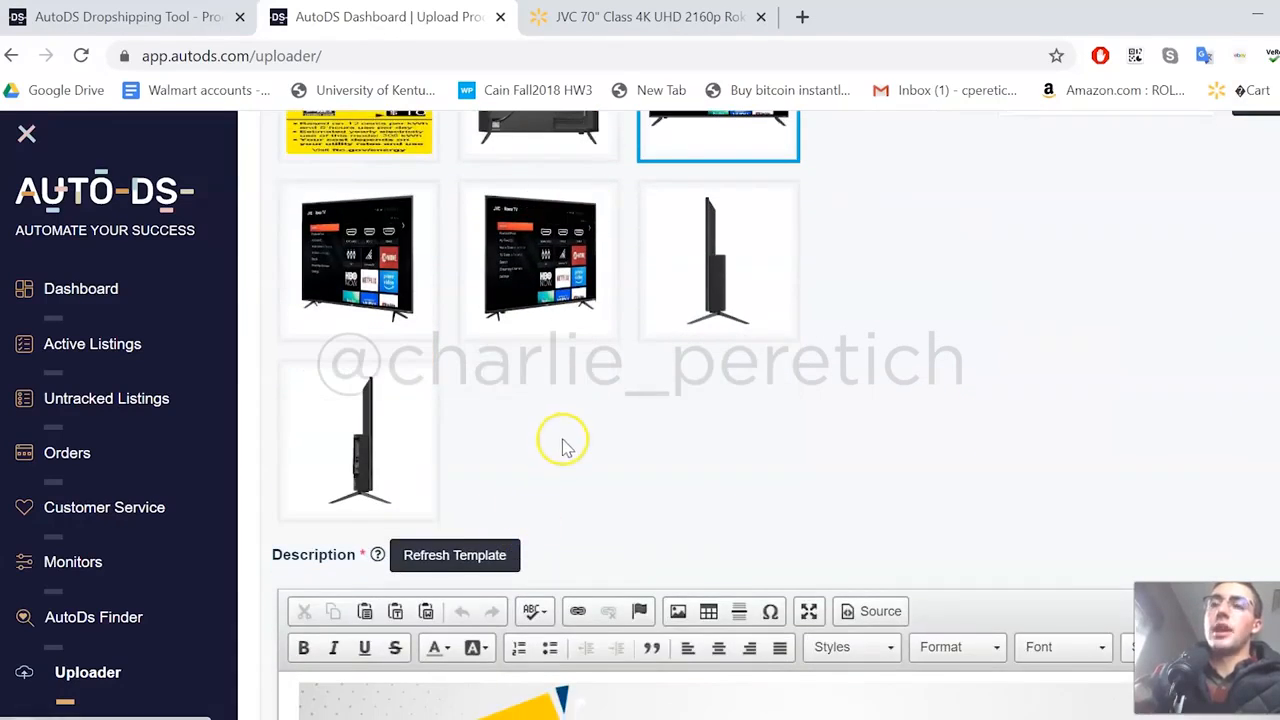
# Create a three-image collage from the TV's product photos and check it among the listing images.
pyautogui.scroll(2, 557, 437)
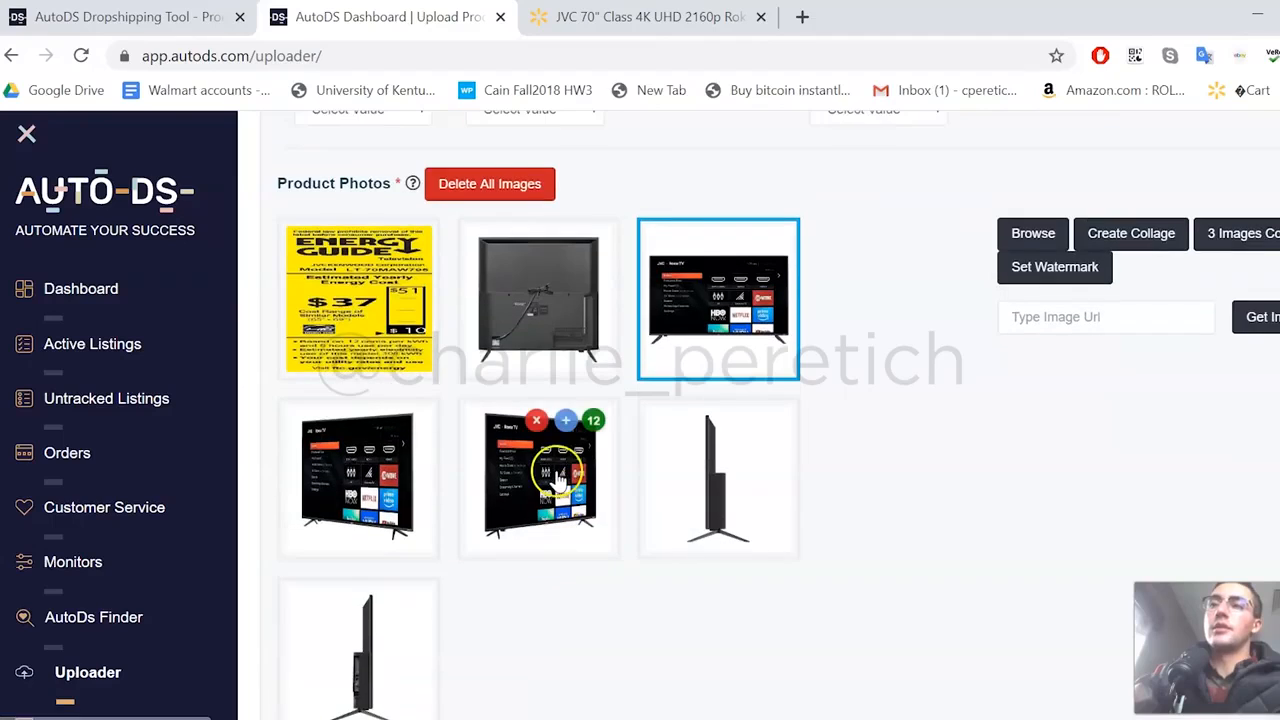
pyautogui.click(1275, 240)
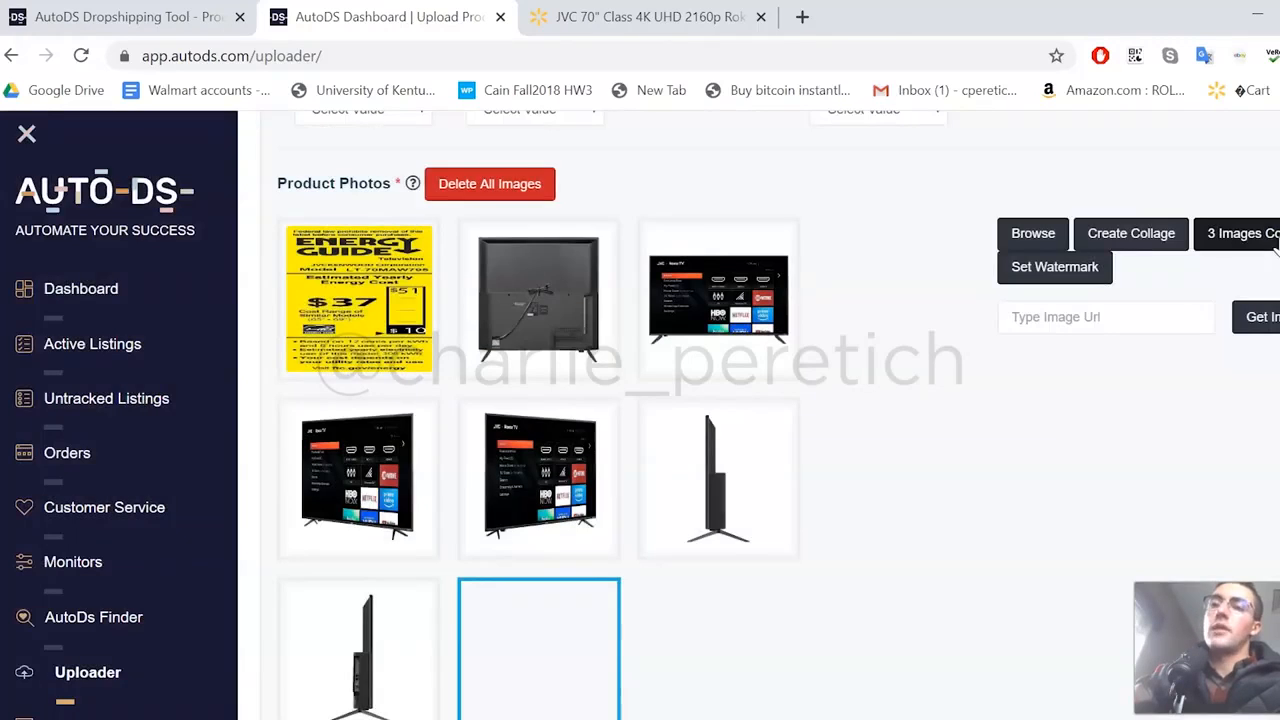
pyautogui.scroll(-1, 530, 632)
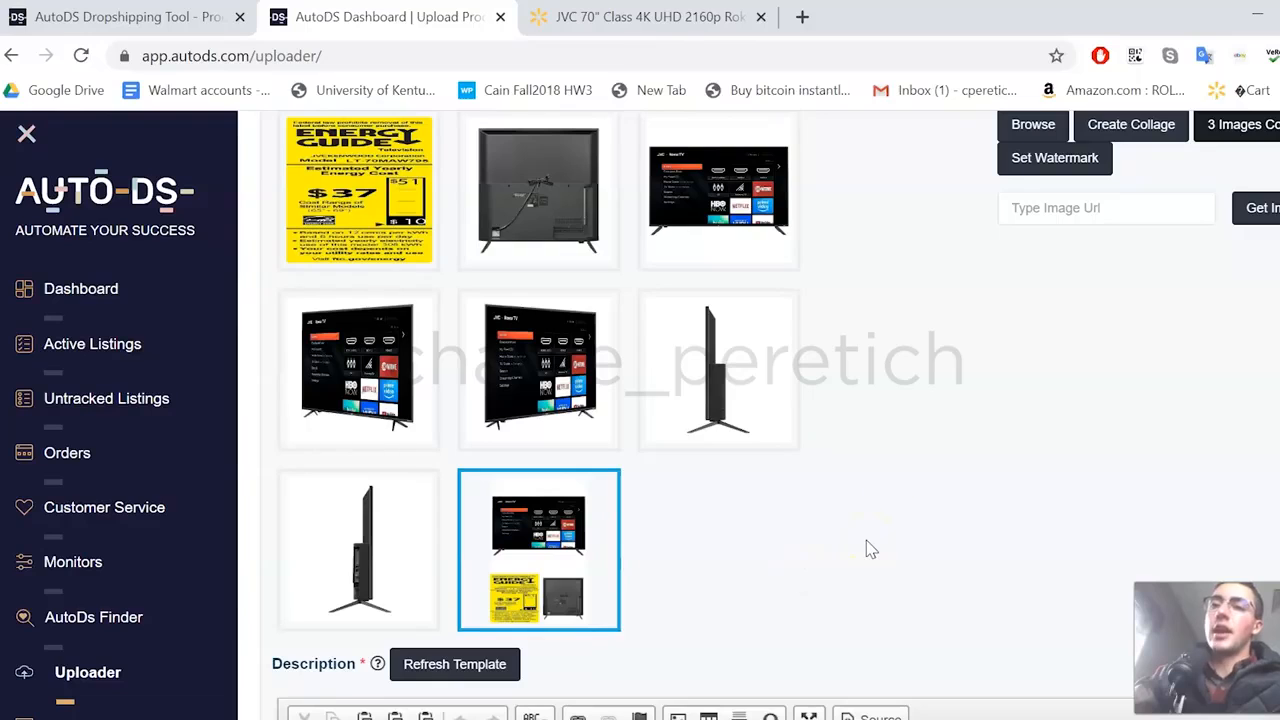
pyautogui.scroll(-1, 900, 509)
pyautogui.scroll(1, 643, 534)
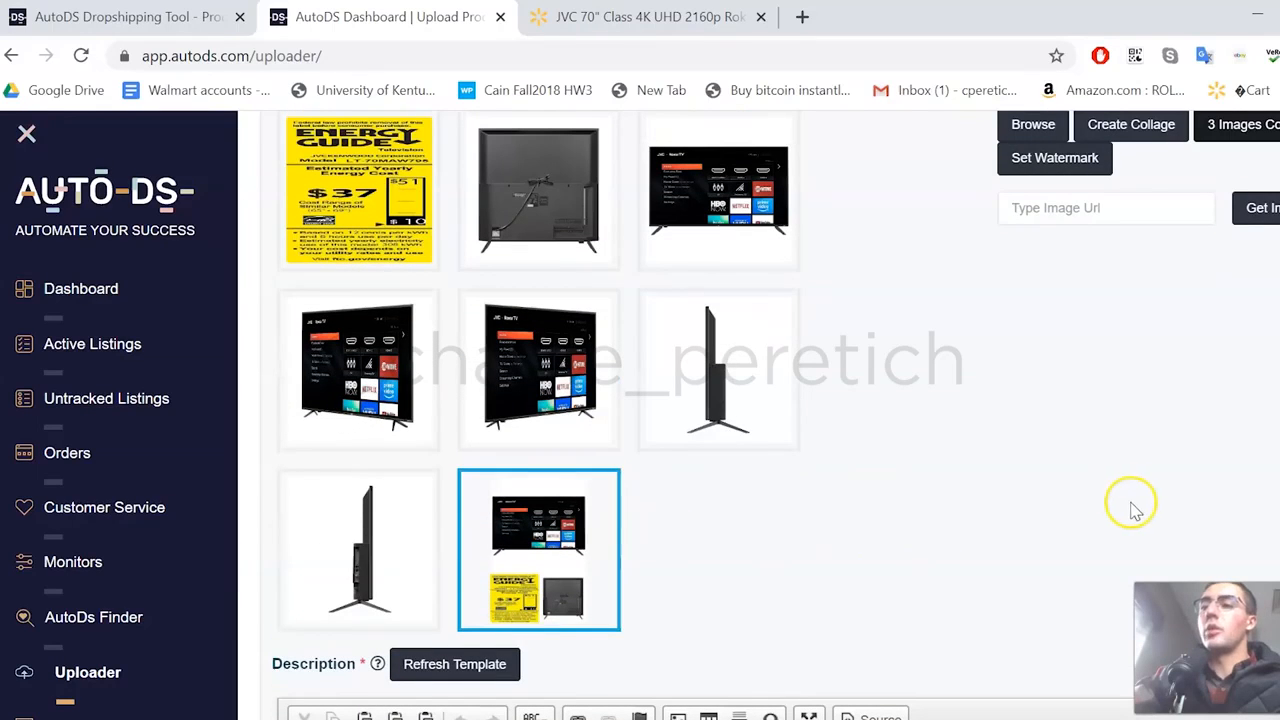
# Examine the listing's description template, including the product text, shipping terms, returns policy and accepted payment section.
pyautogui.scroll(-3, 1160, 491)
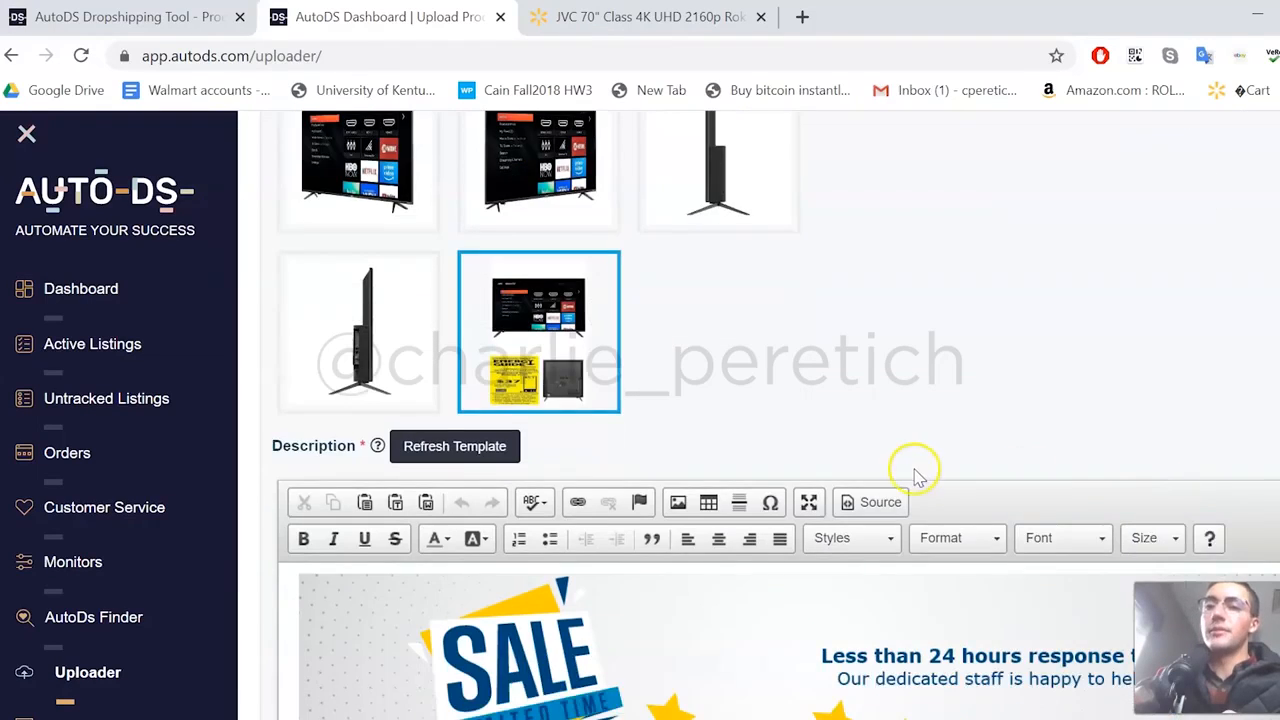
pyautogui.scroll(-2, 1255, 285)
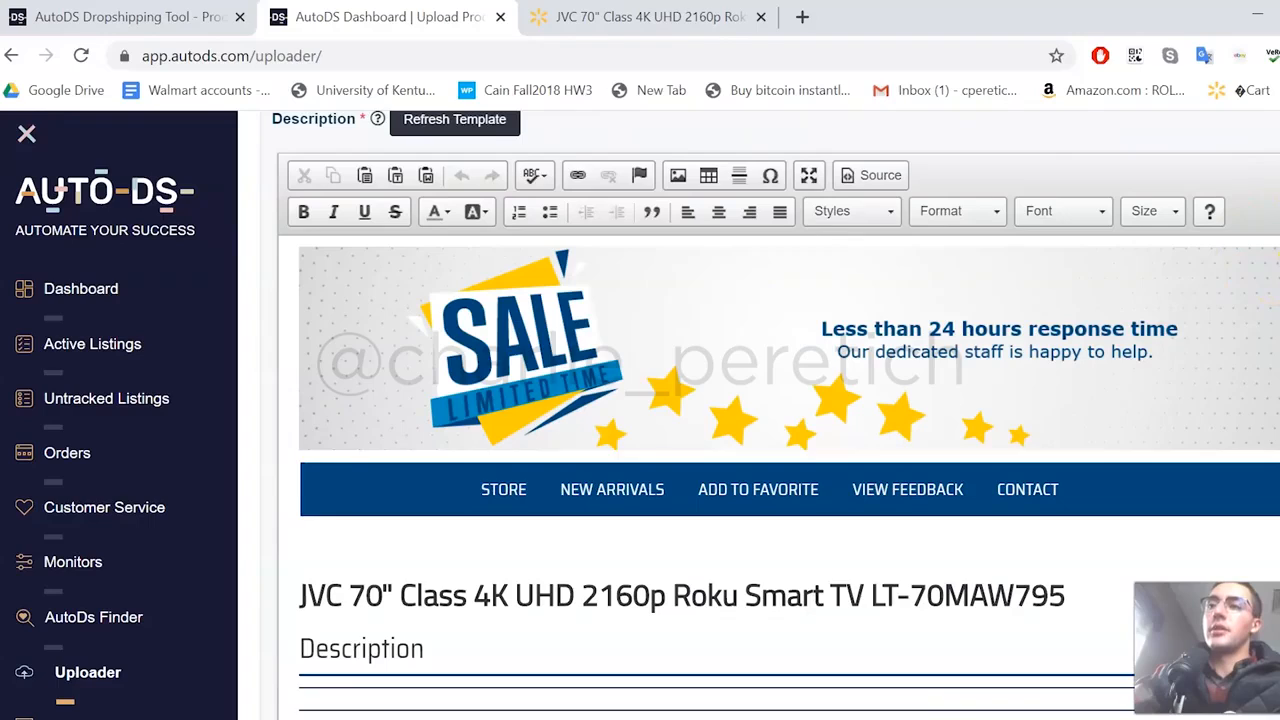
pyautogui.scroll(-3, 789, 470)
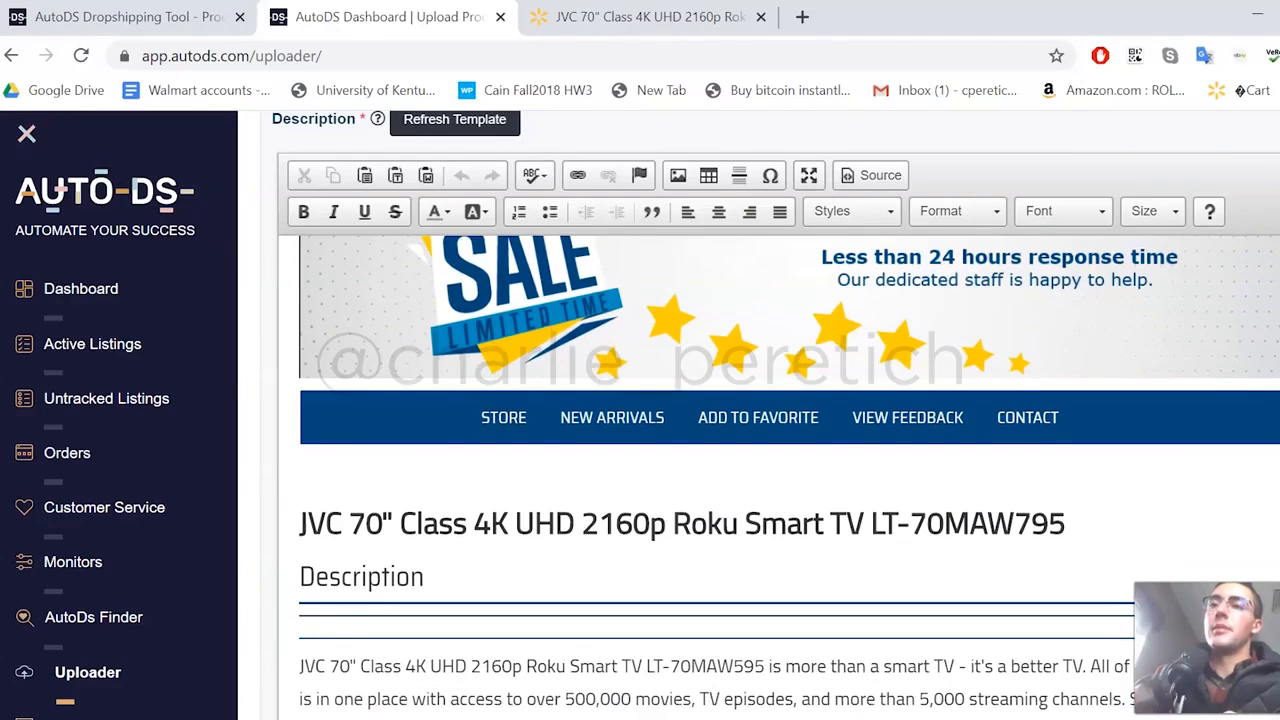
pyautogui.scroll(3, 789, 477)
pyautogui.scroll(-5, 789, 477)
pyautogui.scroll(-10, 789, 477)
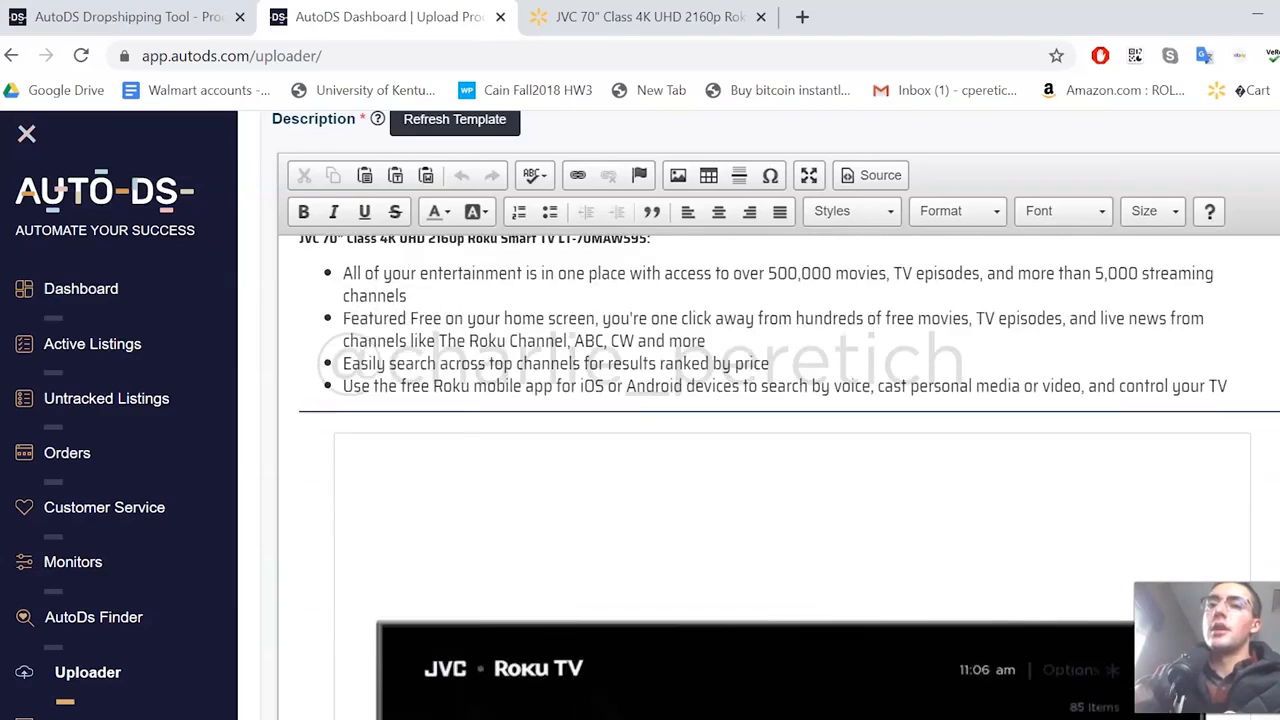
pyautogui.scroll(-10, 1014, 437)
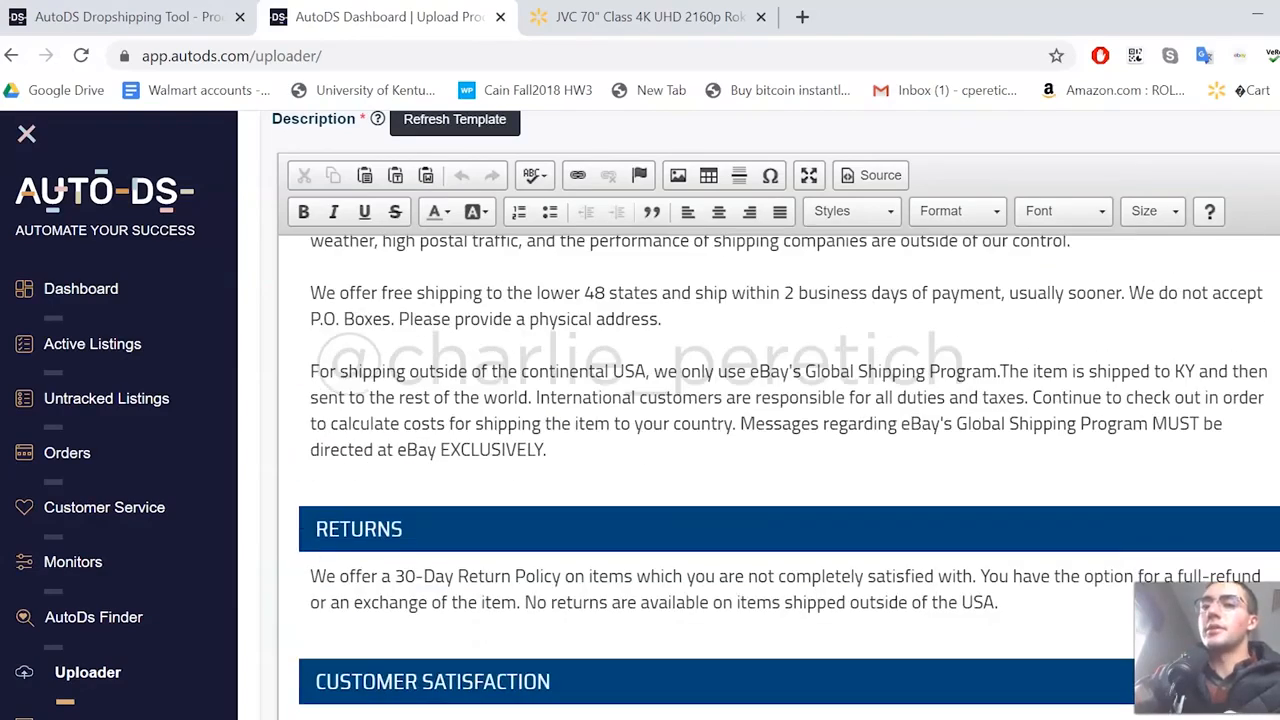
pyautogui.scroll(-4, 1030, 429)
pyautogui.scroll(-10, 1030, 429)
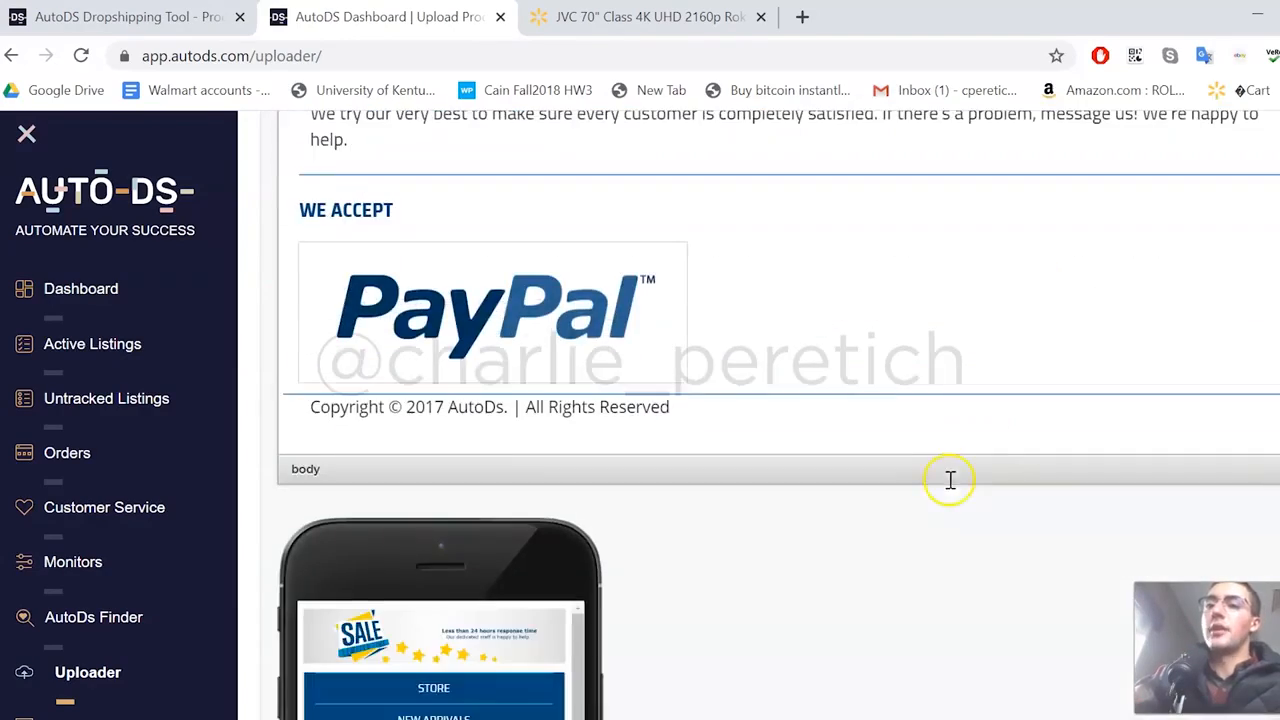
# Set the return policy to Returns Accepted,Buyer,30 Days,Money Back and the shipping policy to Flat:USPS First Cla(Free),5 business days.
pyautogui.scroll(-7, 922, 485)
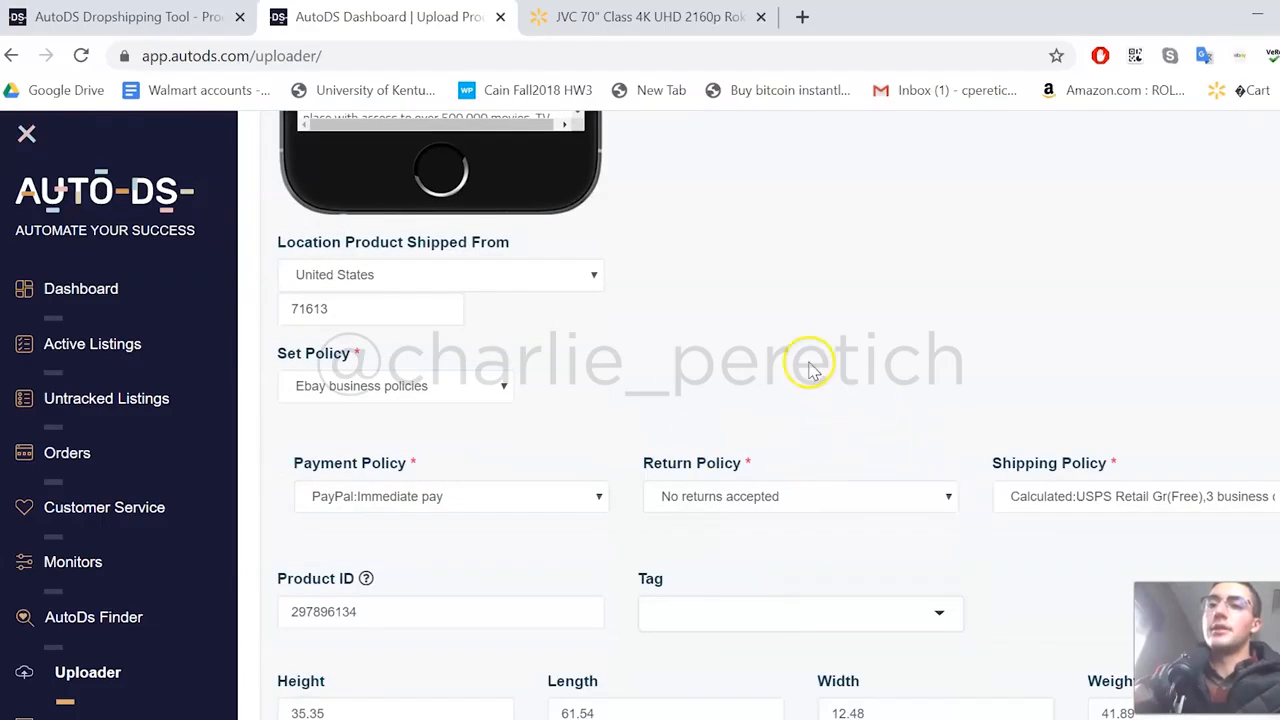
pyautogui.scroll(-1, 809, 363)
pyautogui.click(830, 388)
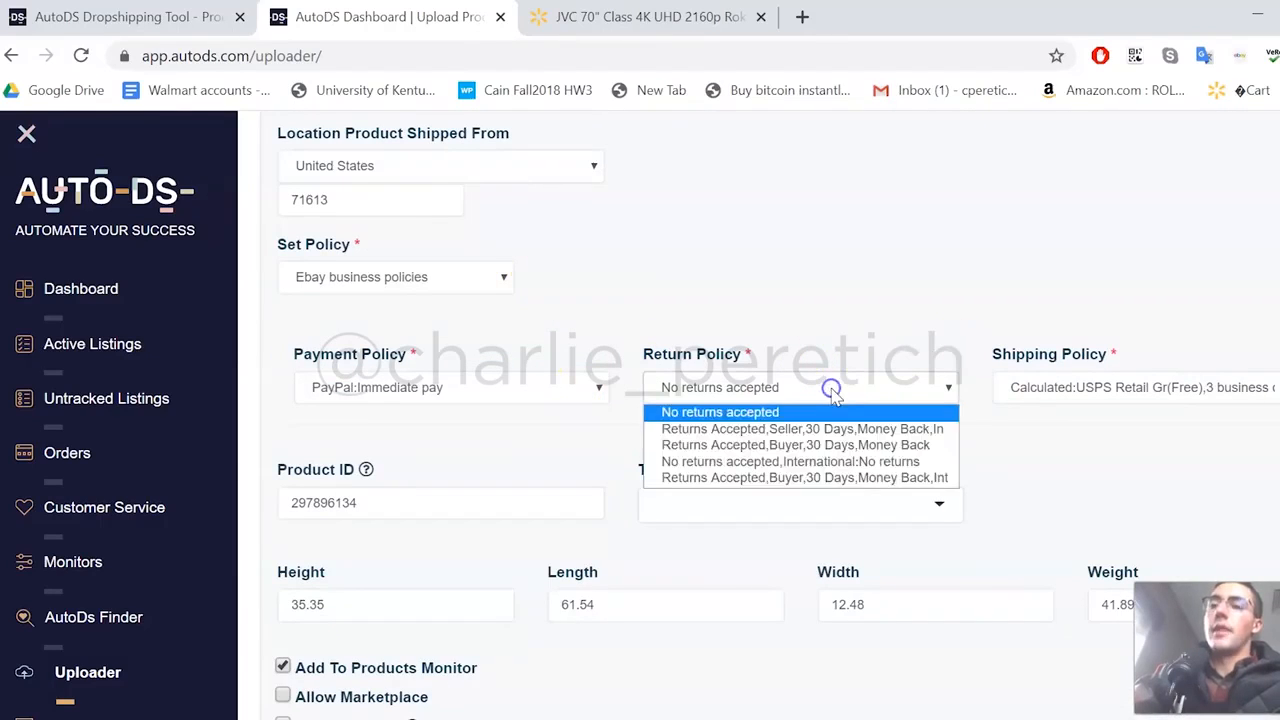
pyautogui.click(868, 445)
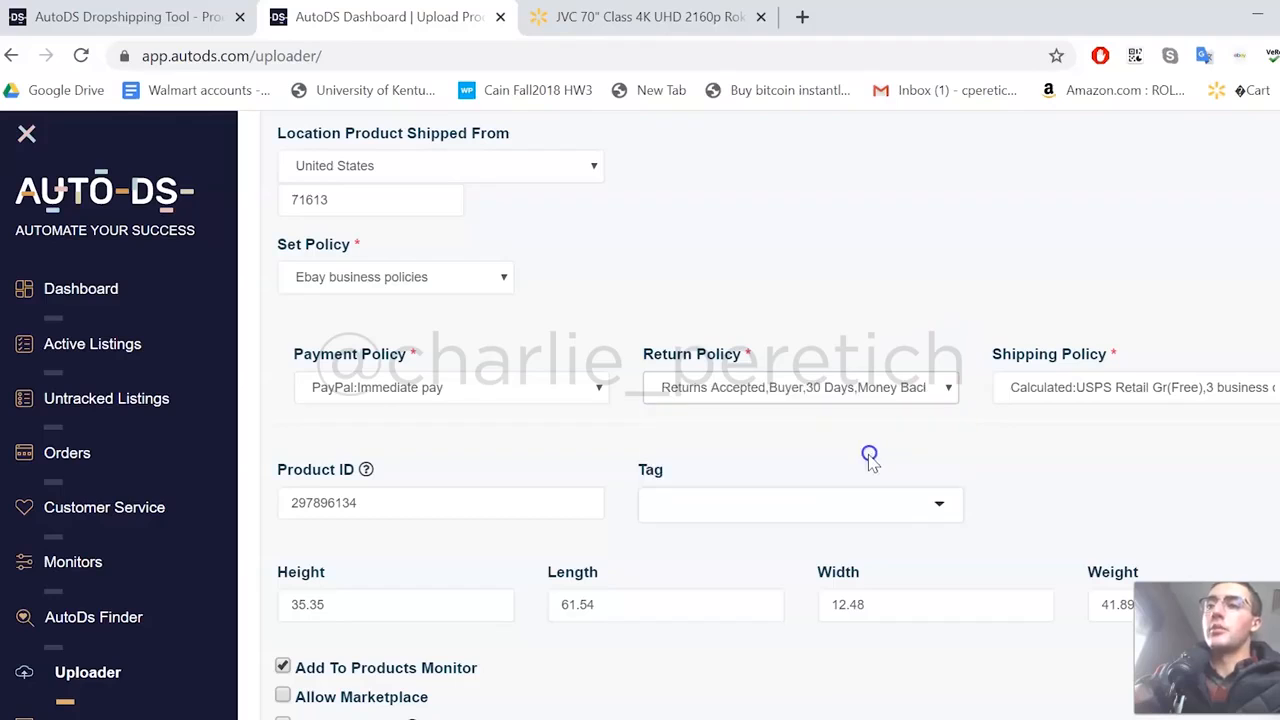
pyautogui.click(1065, 390)
pyautogui.click(1115, 446)
pyautogui.scroll(-2, 1071, 451)
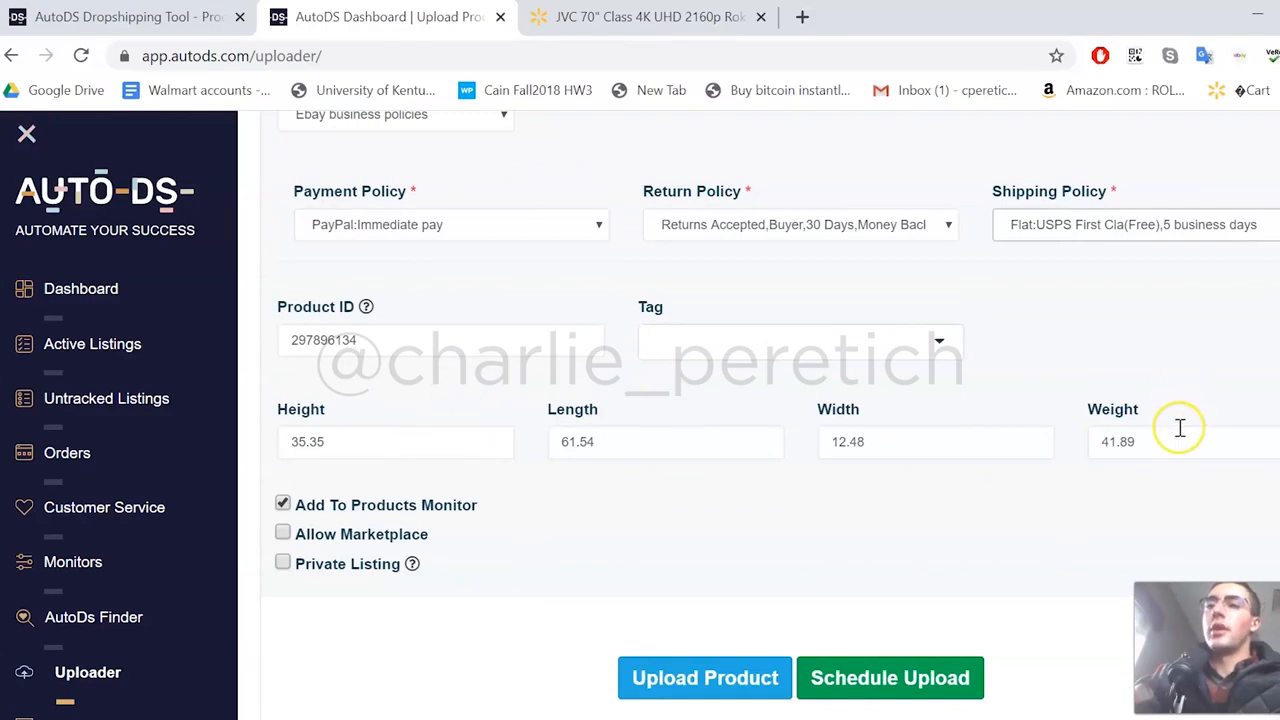
pyautogui.moveTo(414, 342); pyautogui.dragTo(200, 374)
pyautogui.click(490, 393)
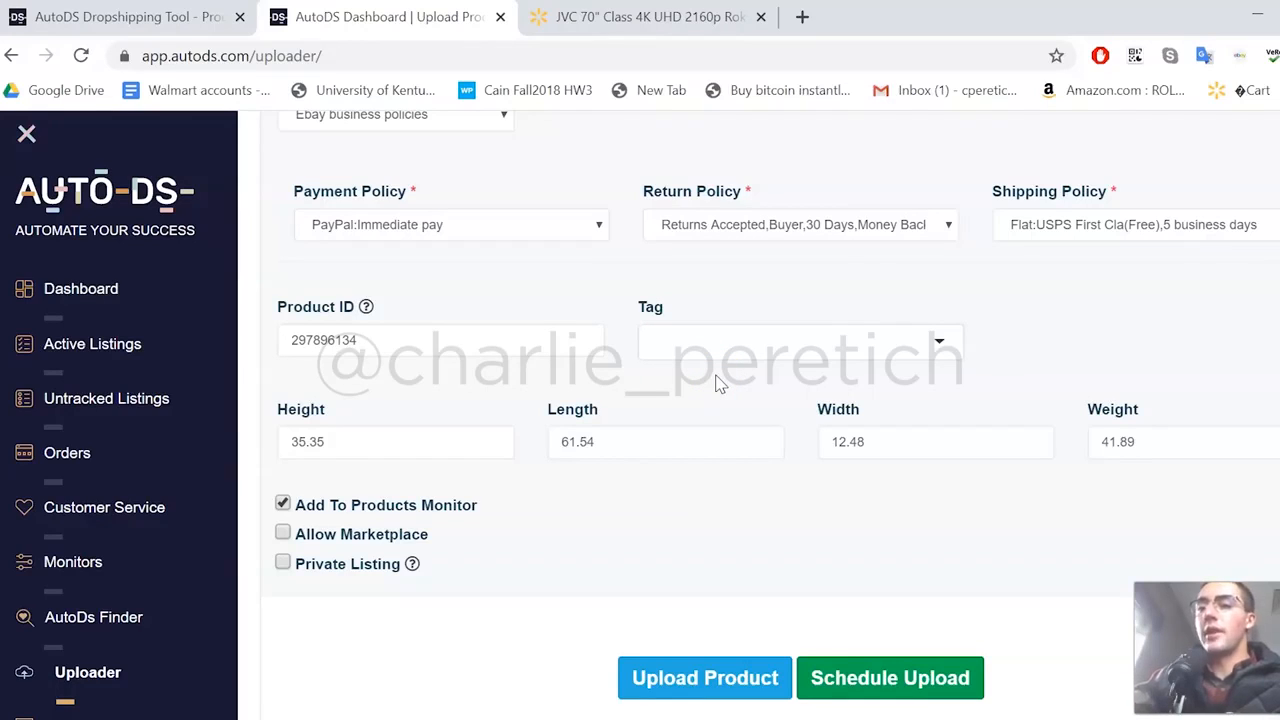
pyautogui.click(748, 700)
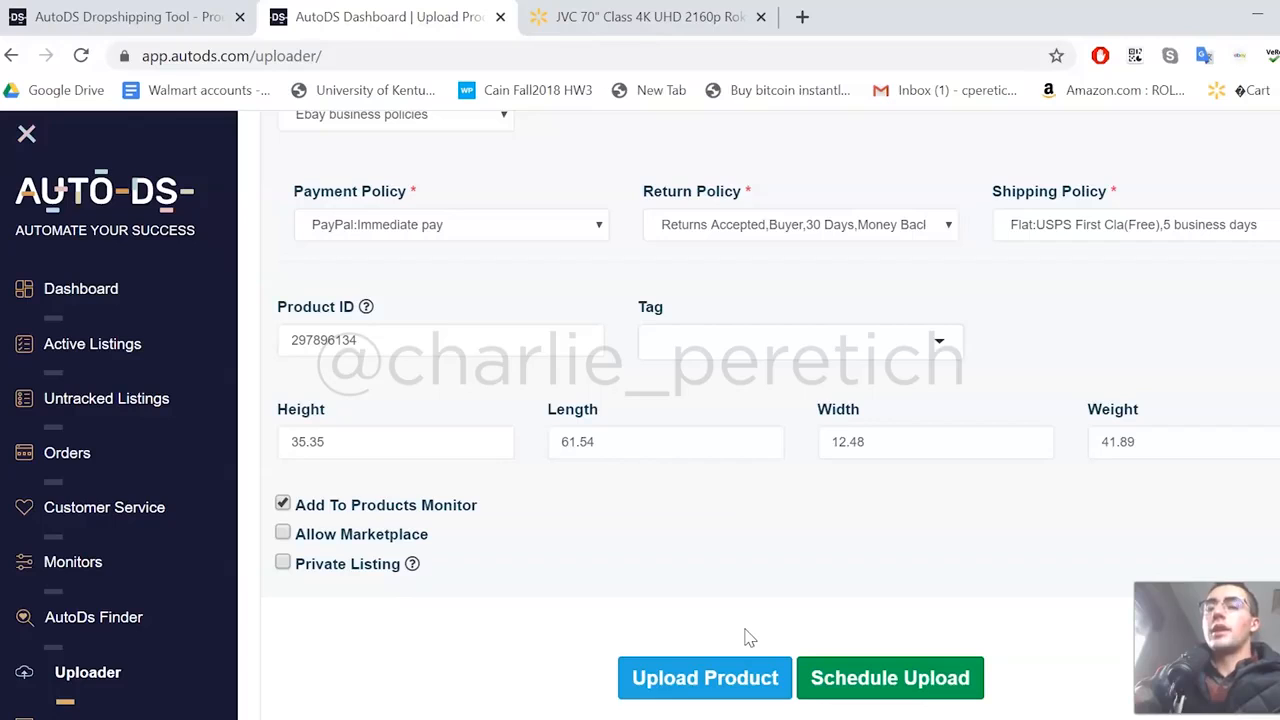
pyautogui.scroll(1, 812, 575)
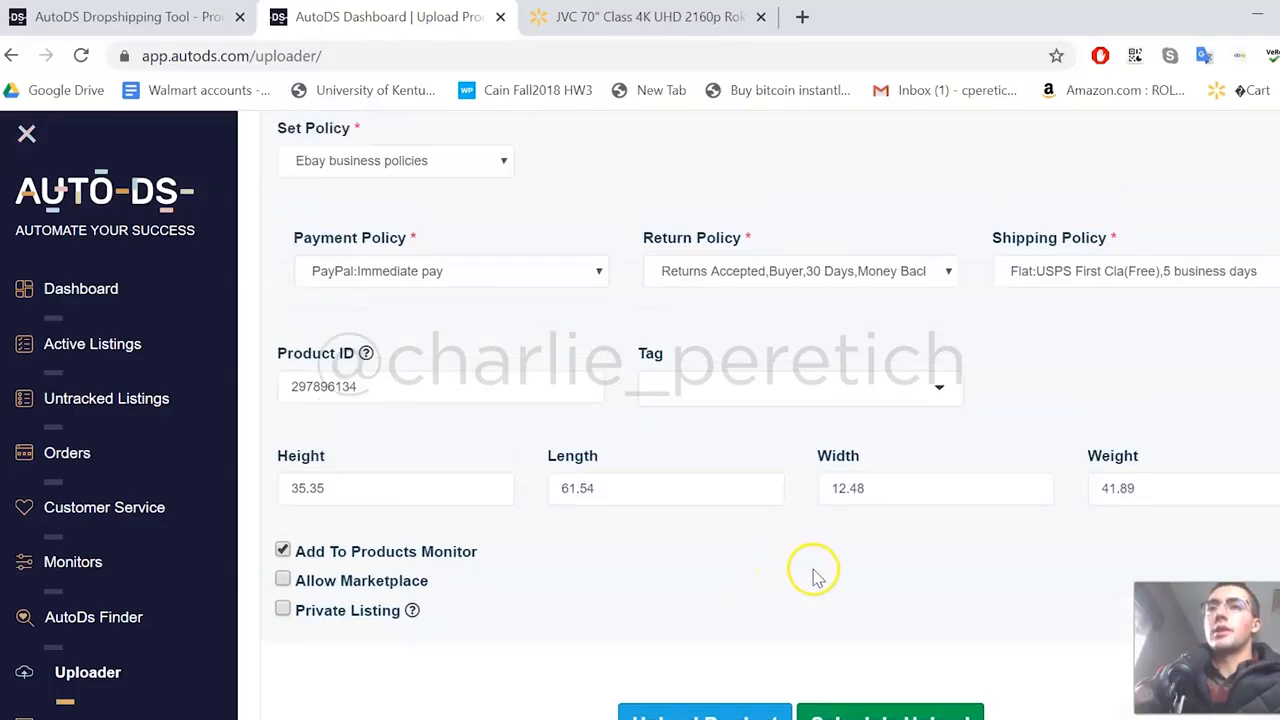
pyautogui.scroll(10, 812, 577)
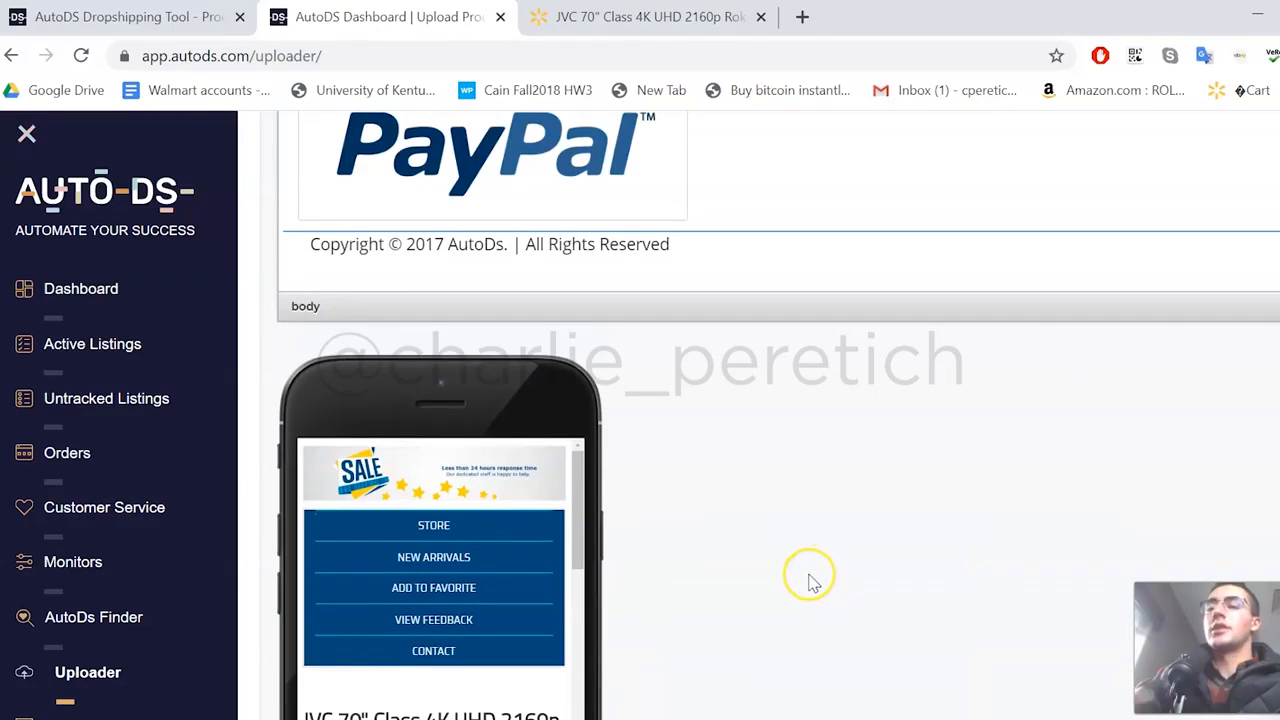